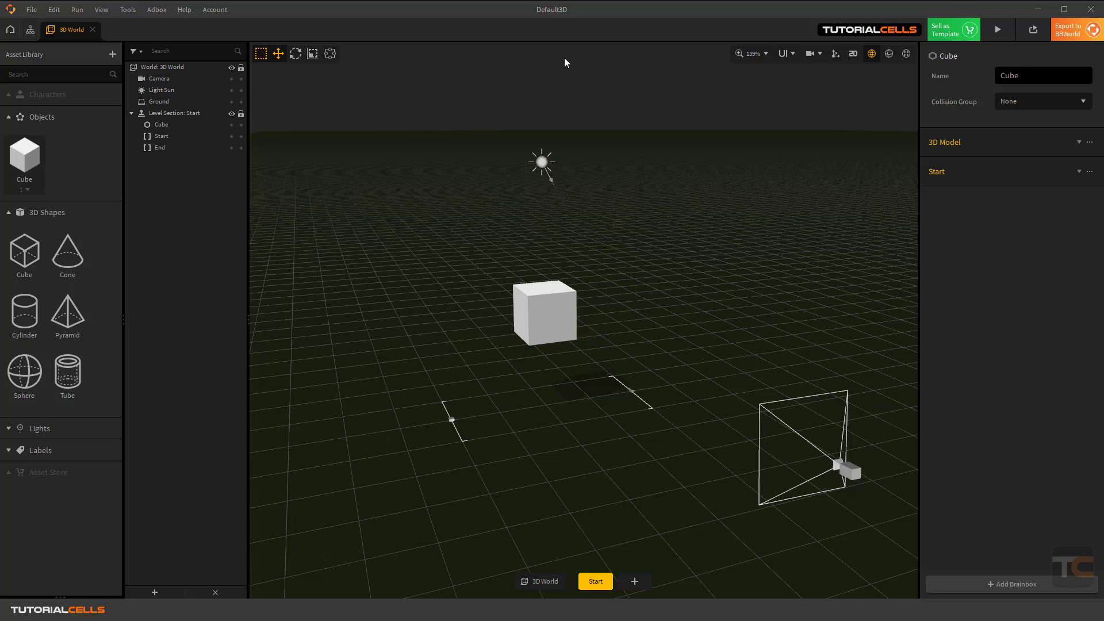
# Step: Add the Platformer brainbox to the Cube and view its front side in the scene
pyautogui.click(1005, 584)
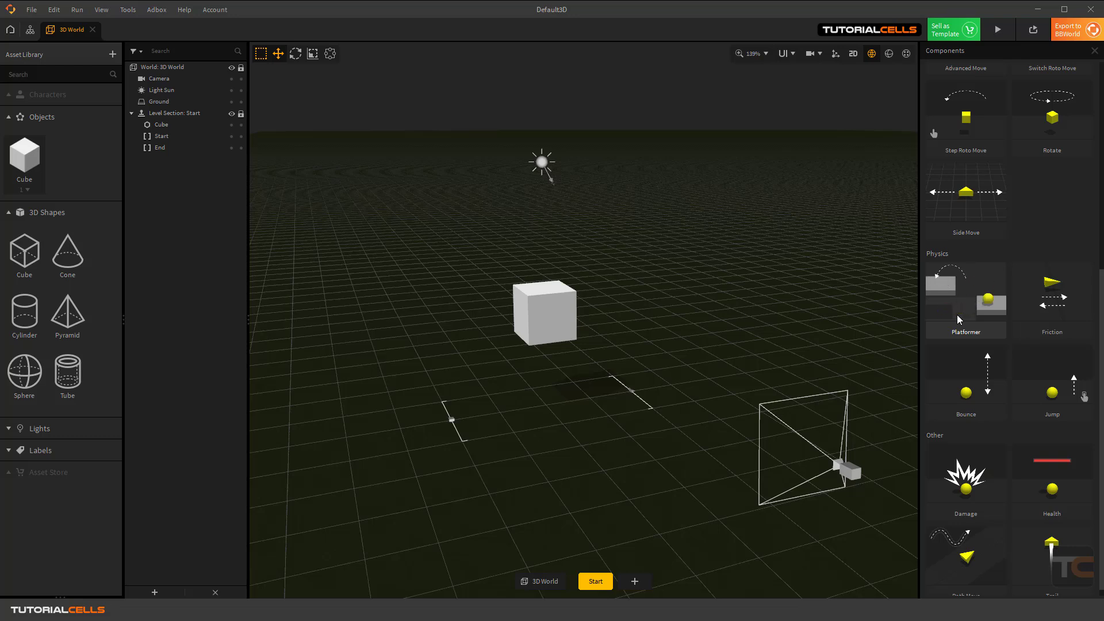
pyautogui.click(957, 315)
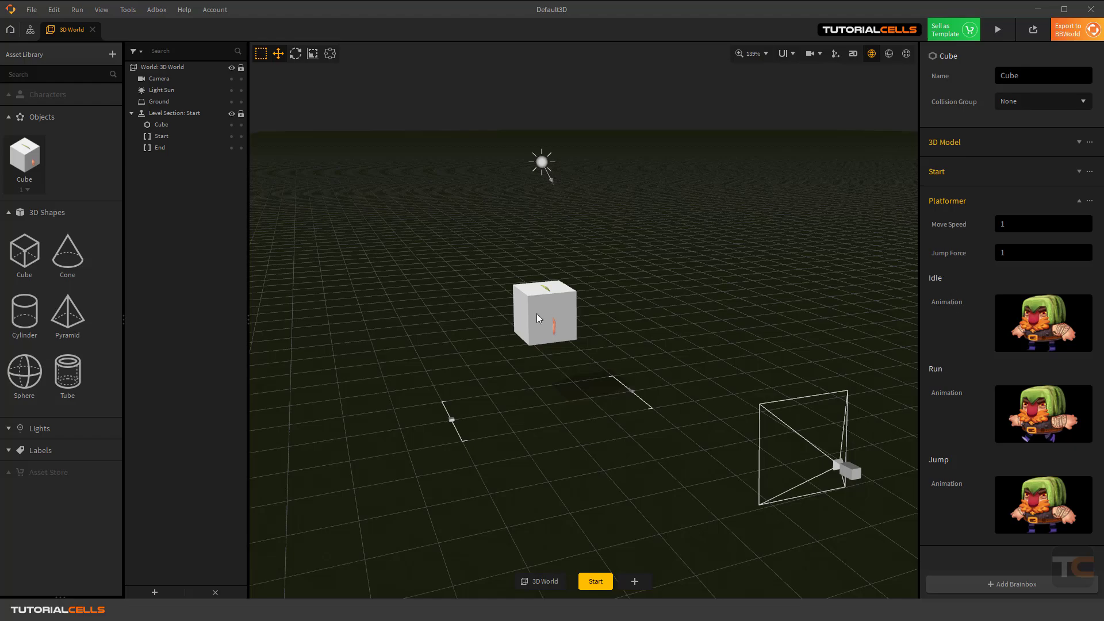
pyautogui.moveTo(561, 364); pyautogui.dragTo(636, 375, button='right')
pyautogui.moveTo(1045, 313)
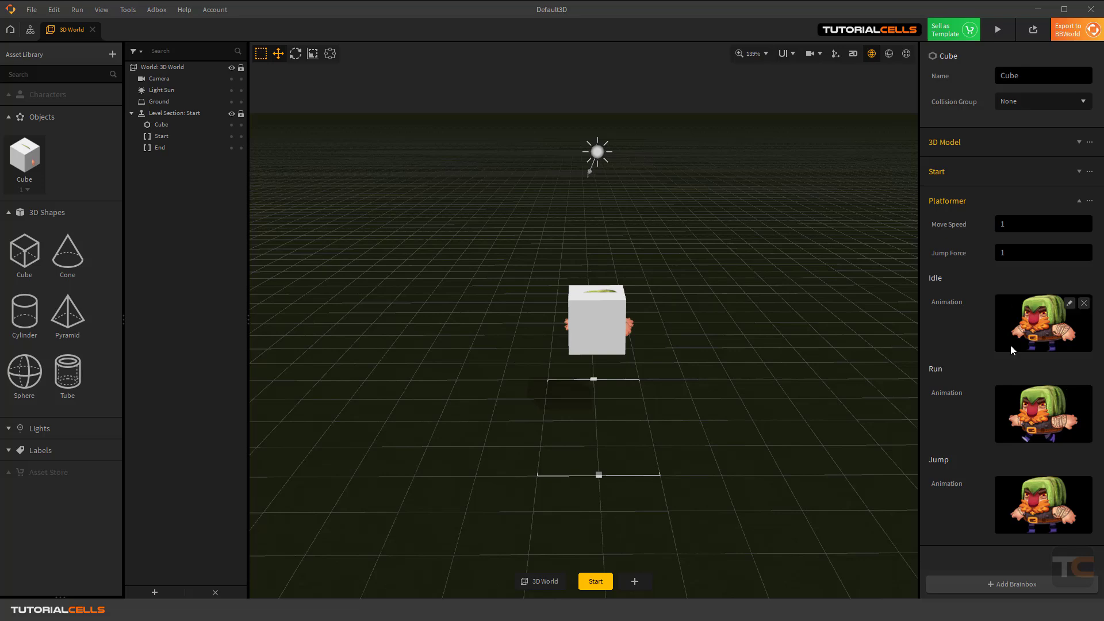
pyautogui.moveTo(1028, 510)
# Step: Check the Physics type in the Cube's Start settings, leaving it as it is
pyautogui.click(993, 175)
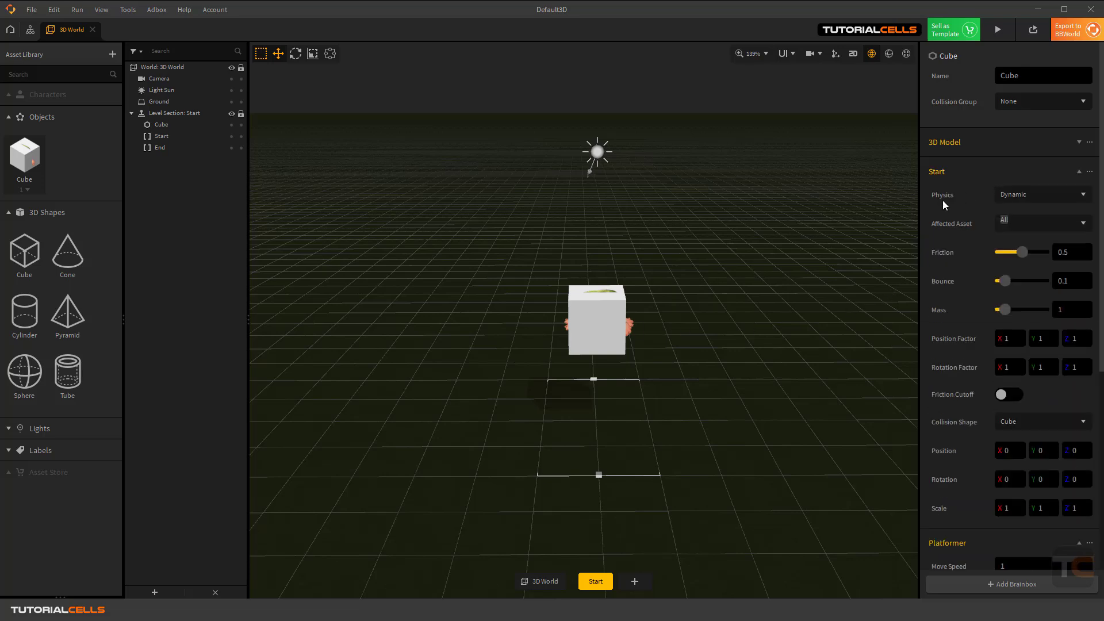
pyautogui.click(1014, 196)
pyautogui.click(1016, 198)
pyautogui.click(1002, 173)
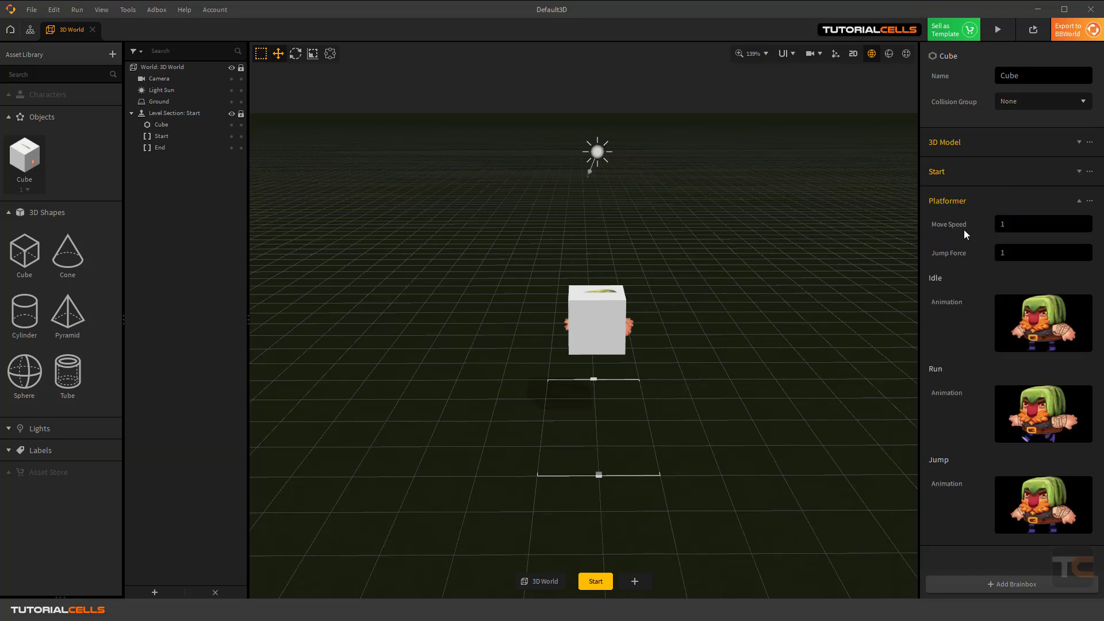
# Step: Preview the game, make the cube jump, and close the preview
pyautogui.click(997, 29)
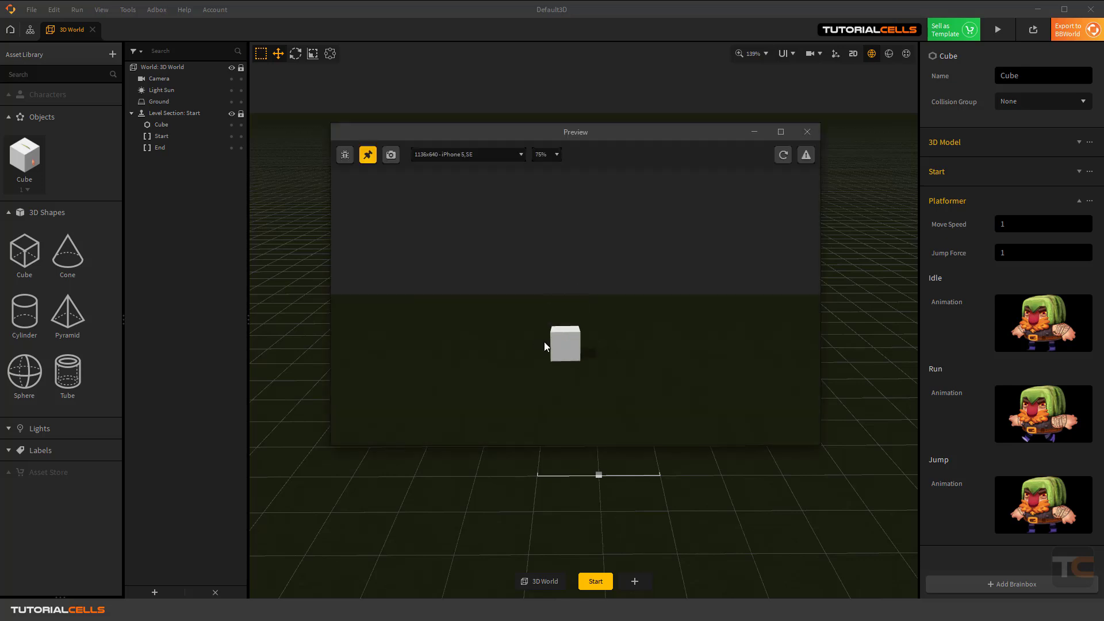
pyautogui.click(545, 341)
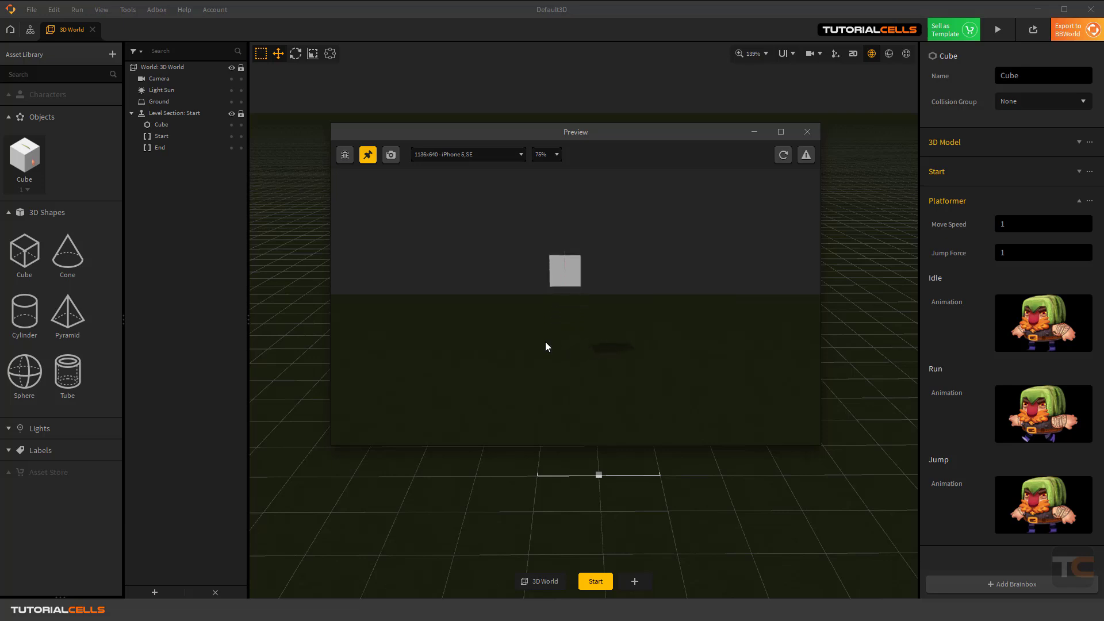
pyautogui.click(545, 341)
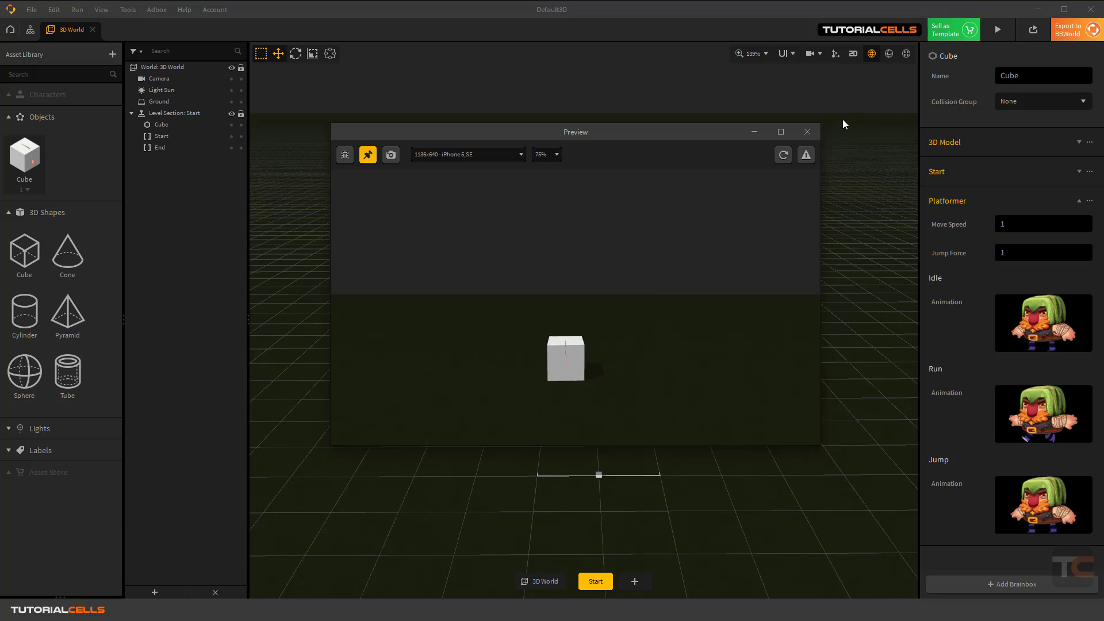
pyautogui.click(807, 135)
# Step: Look through the scene camera, orbit it around to the side showing the Platformer character, and leave the camera view
pyautogui.click(808, 55)
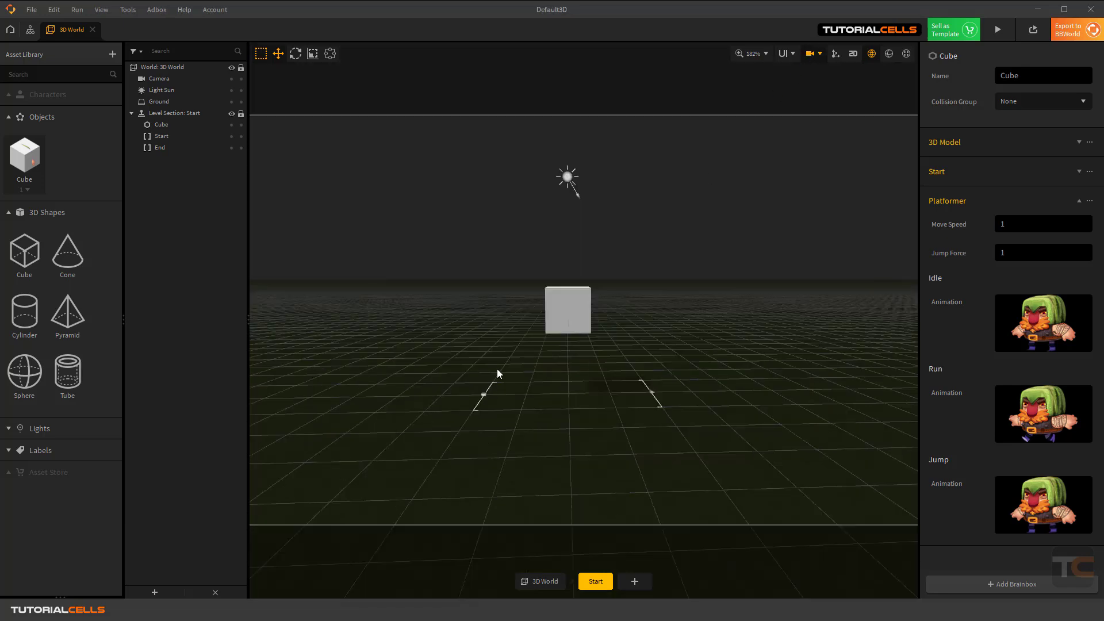
pyautogui.moveTo(497, 370)
pyautogui.mouseDown(button='right')
pyautogui.moveTo(551, 350)
pyautogui.moveTo(534, 355)
pyautogui.moveTo(678, 391)
pyautogui.moveTo(650, 391)
pyautogui.moveTo(747, 387)
pyautogui.moveTo(507, 361)
pyautogui.mouseUp(button='right')
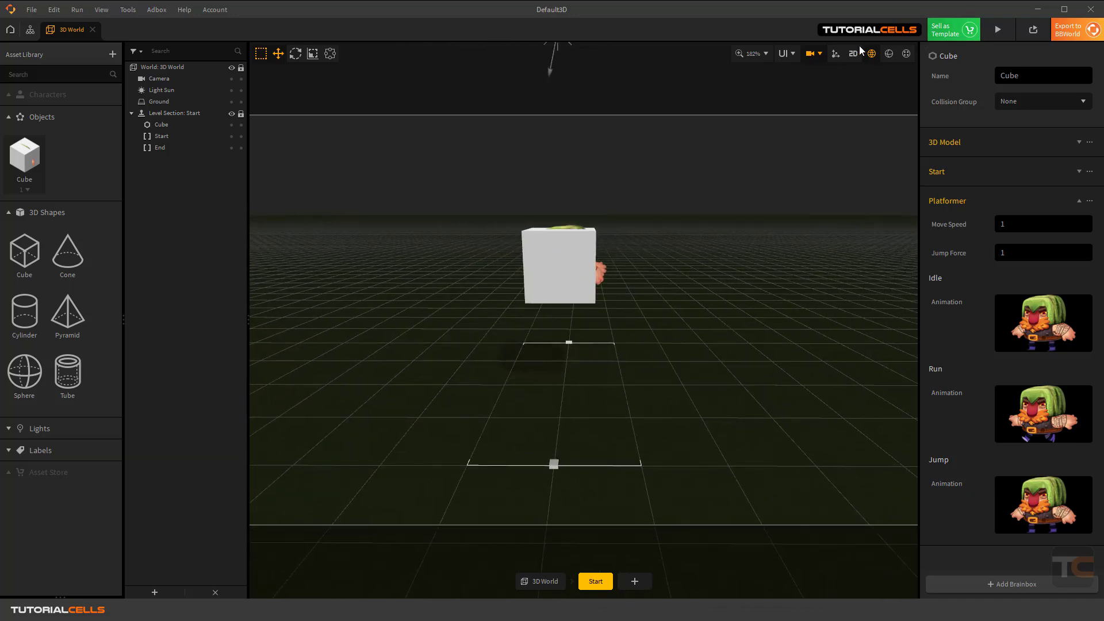
pyautogui.click(810, 56)
# Step: Preview the game again, test running left and right and jumping with the character, and close the preview
pyautogui.click(997, 30)
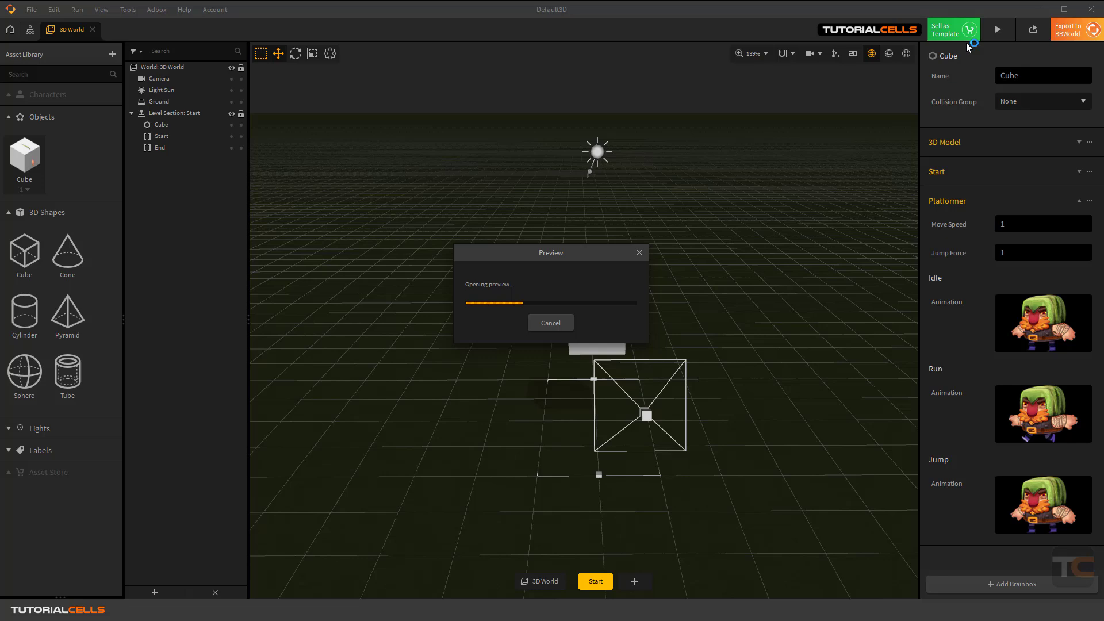
pyautogui.click(639, 252)
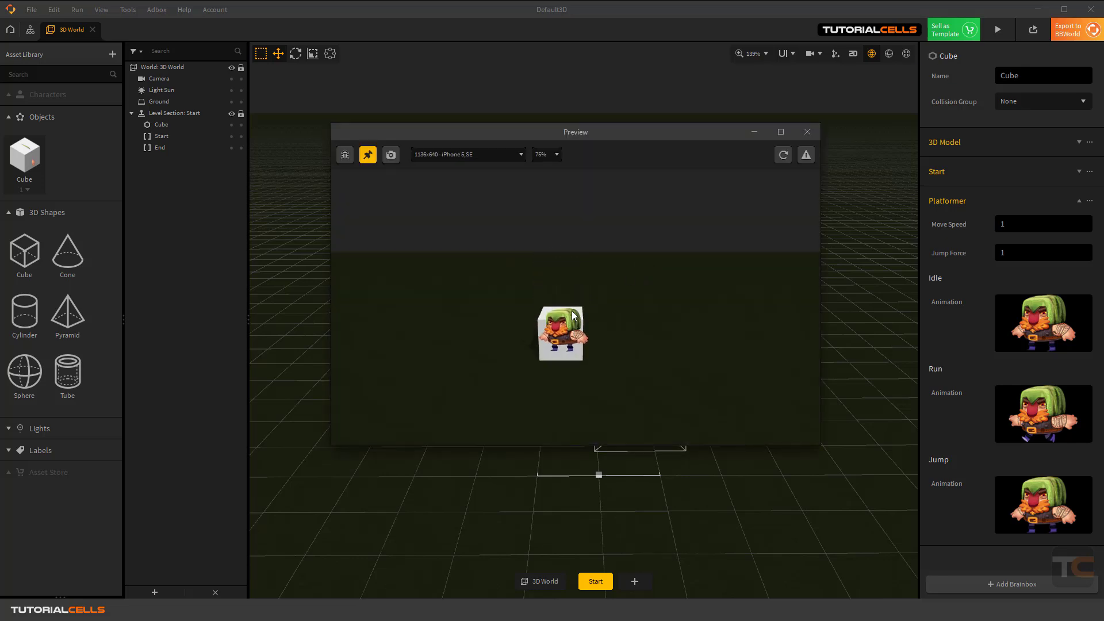
pyautogui.press('Right')
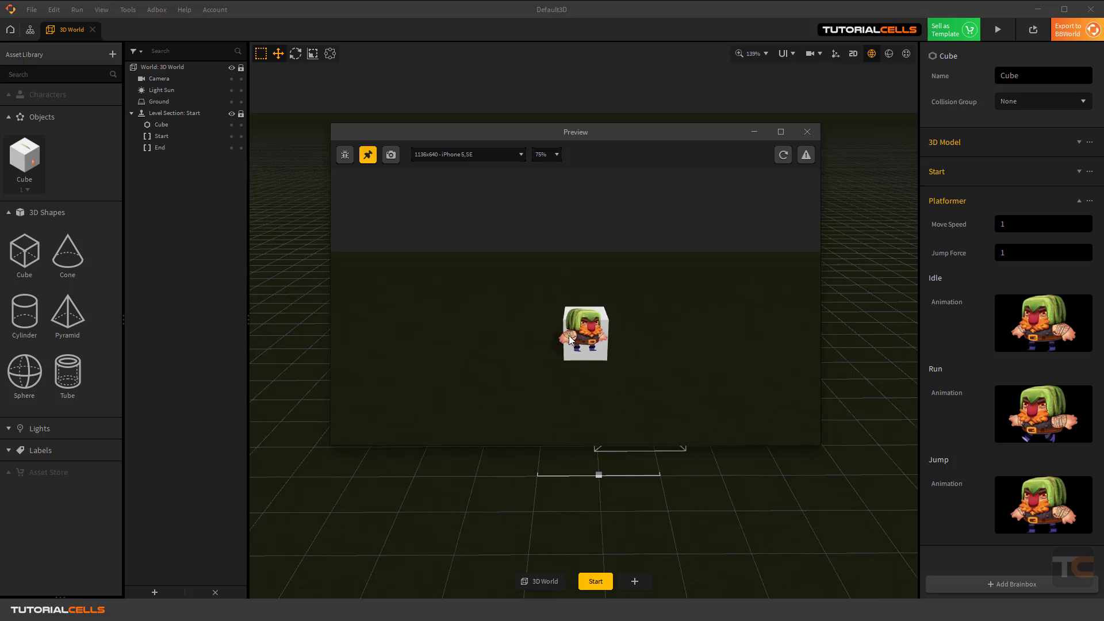
pyautogui.press('Left')
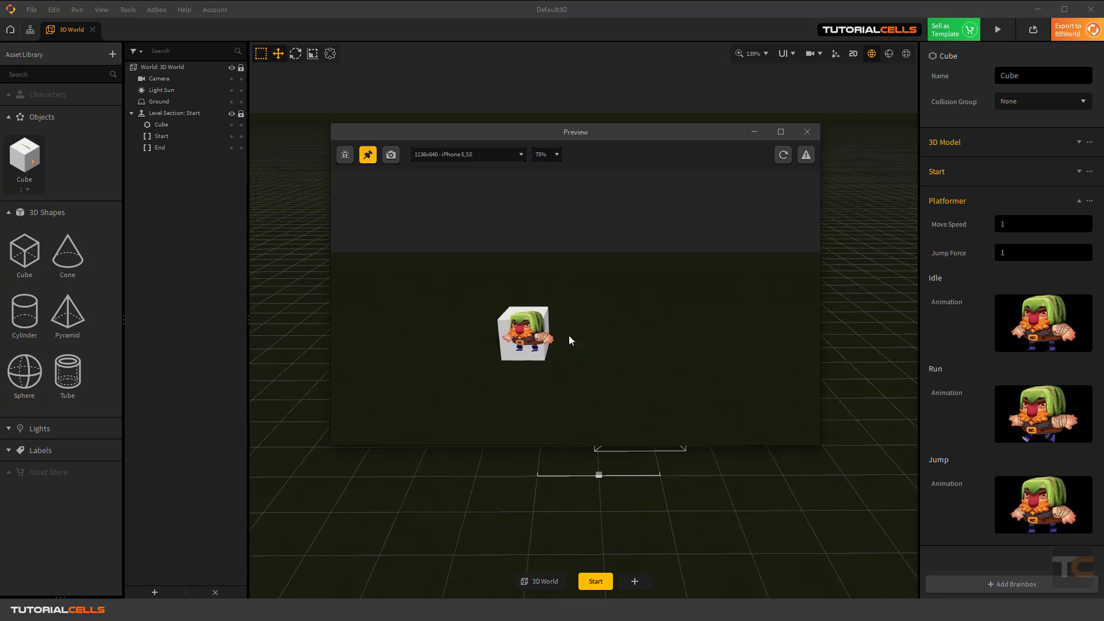
pyautogui.press('Right')
pyautogui.press('Up')
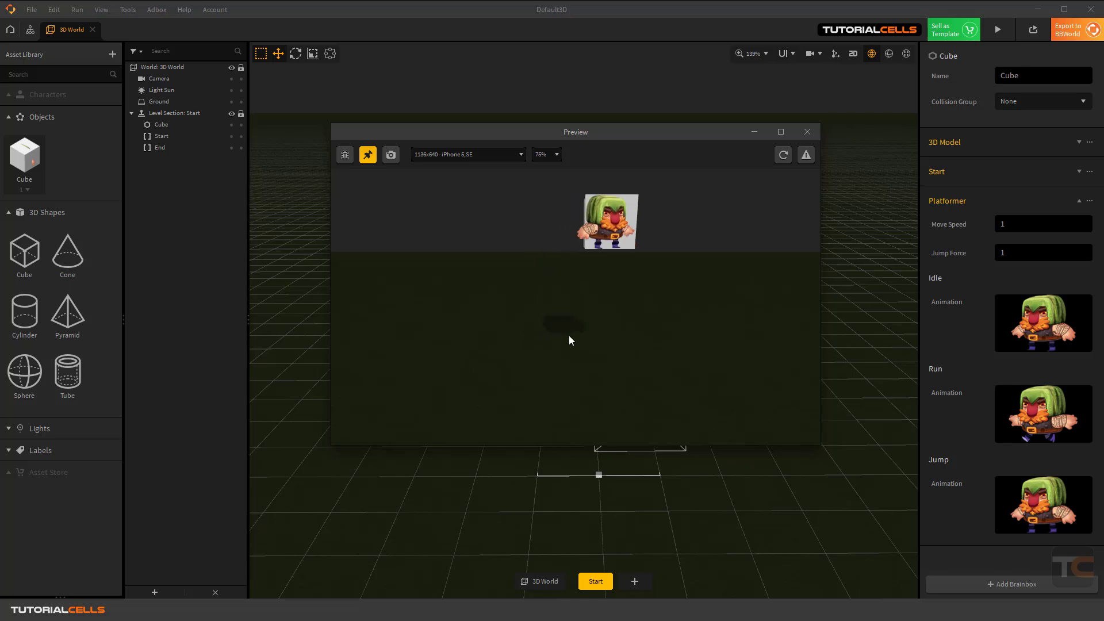
pyautogui.press('Left')
pyautogui.press('Up')
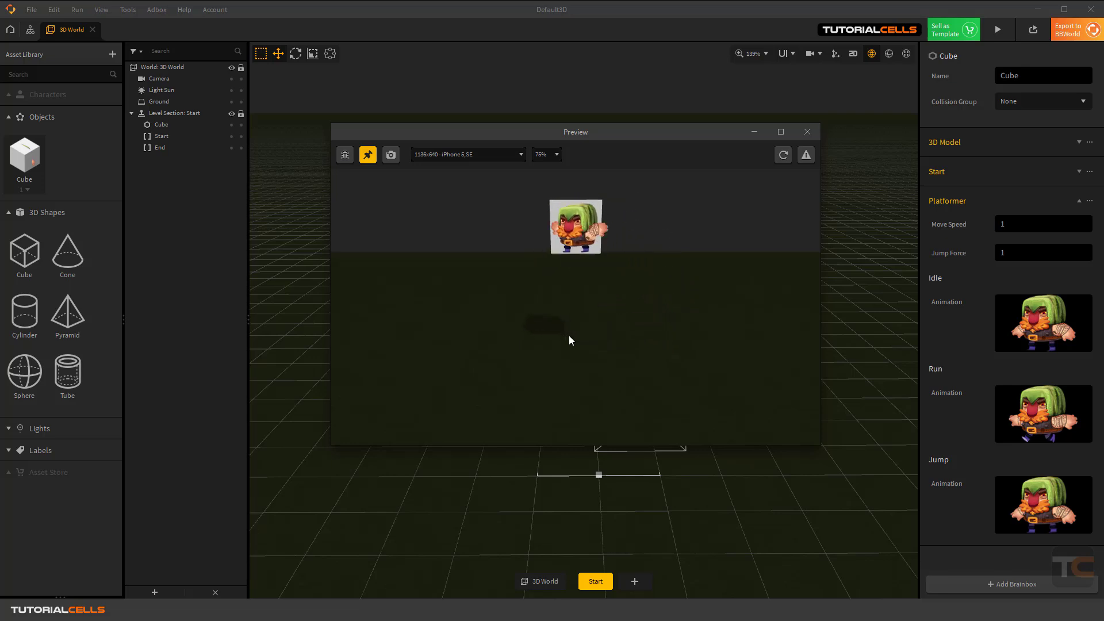
pyautogui.press('Right')
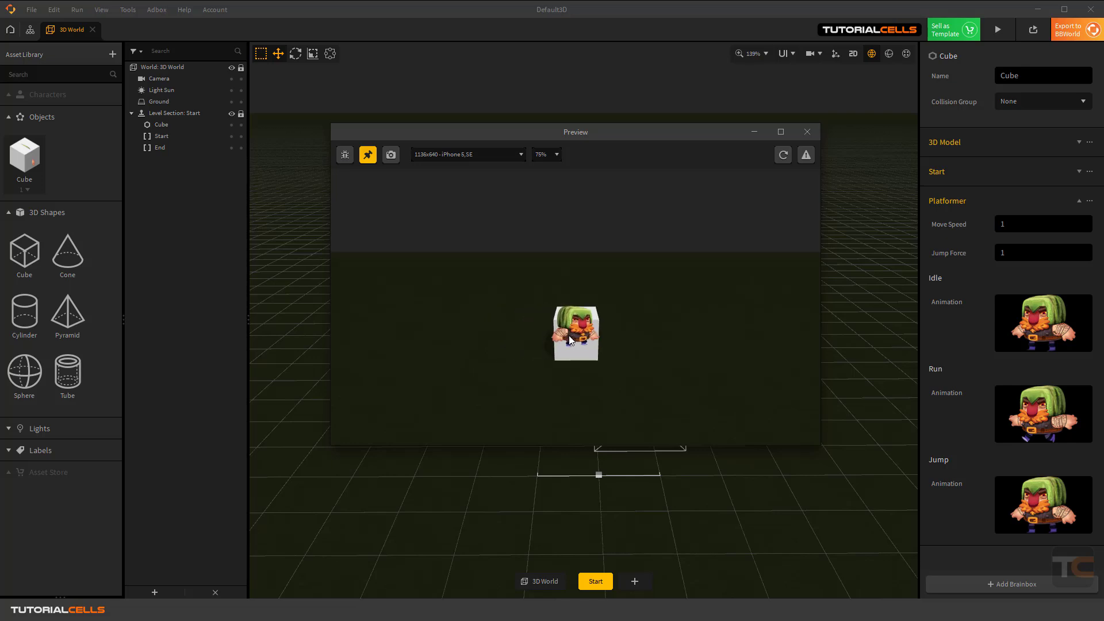
pyautogui.click(807, 132)
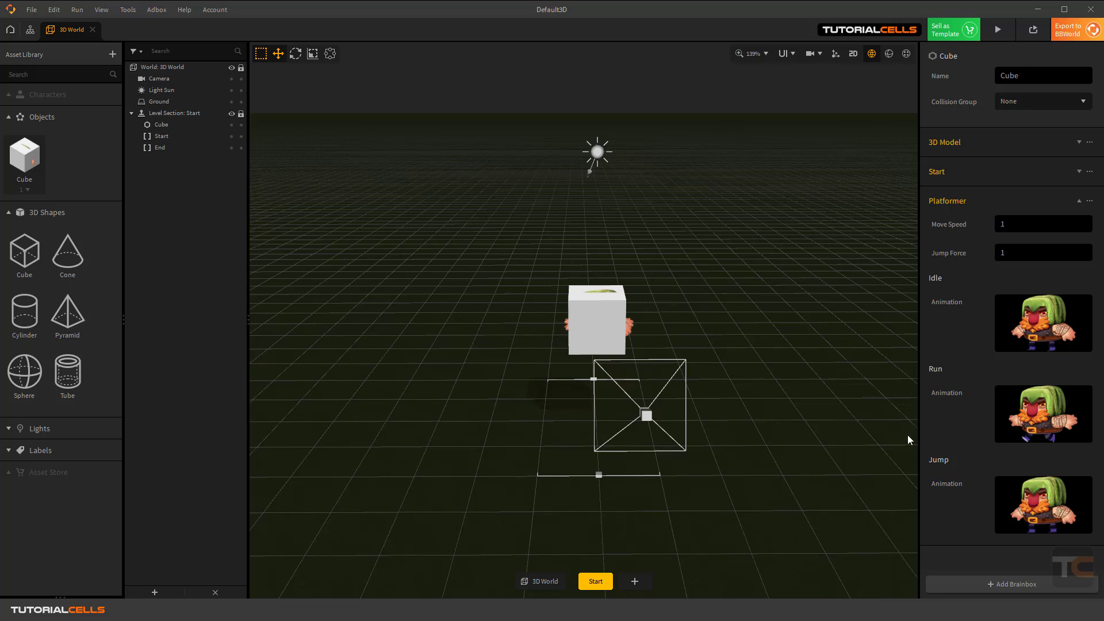
# Step: Open the Cube's node map and move the Platformer group farther away from the Start node
pyautogui.doubleClick(27, 159)
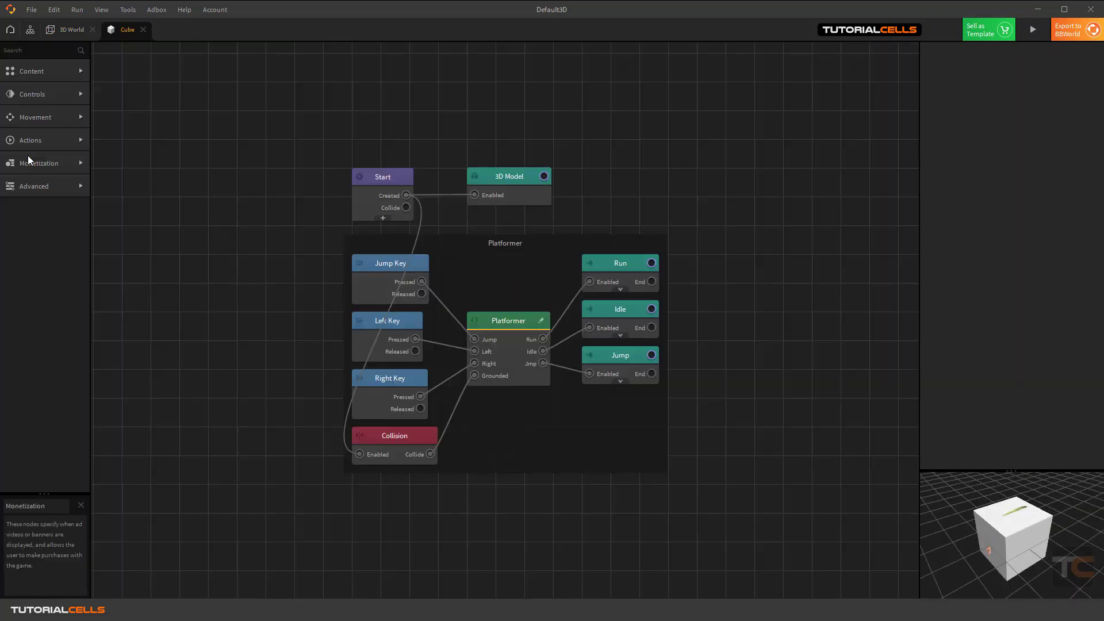
pyautogui.moveTo(481, 248); pyautogui.dragTo(602, 236)
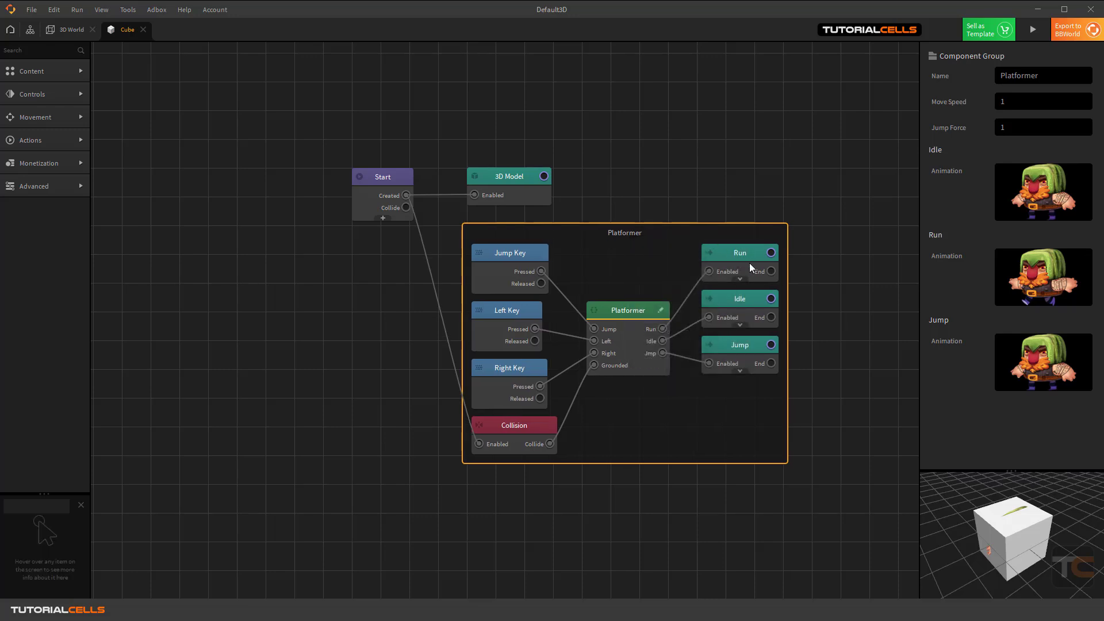
# Step: Inspect the properties of the Run, Idle and Jump nodes and go back to the 3D World
pyautogui.click(737, 255)
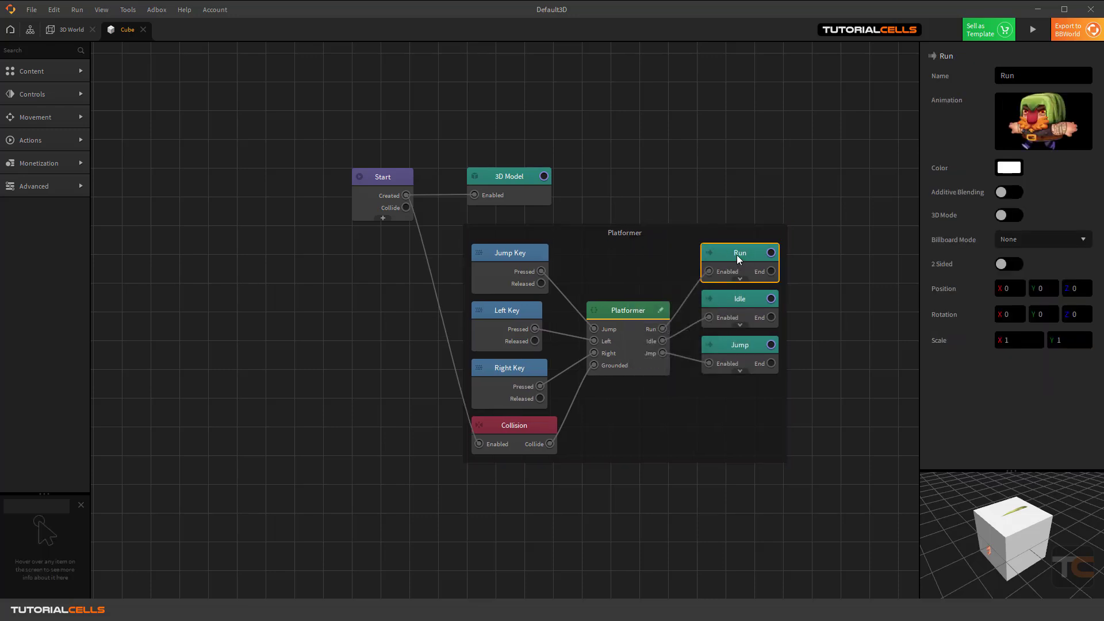
pyautogui.click(740, 302)
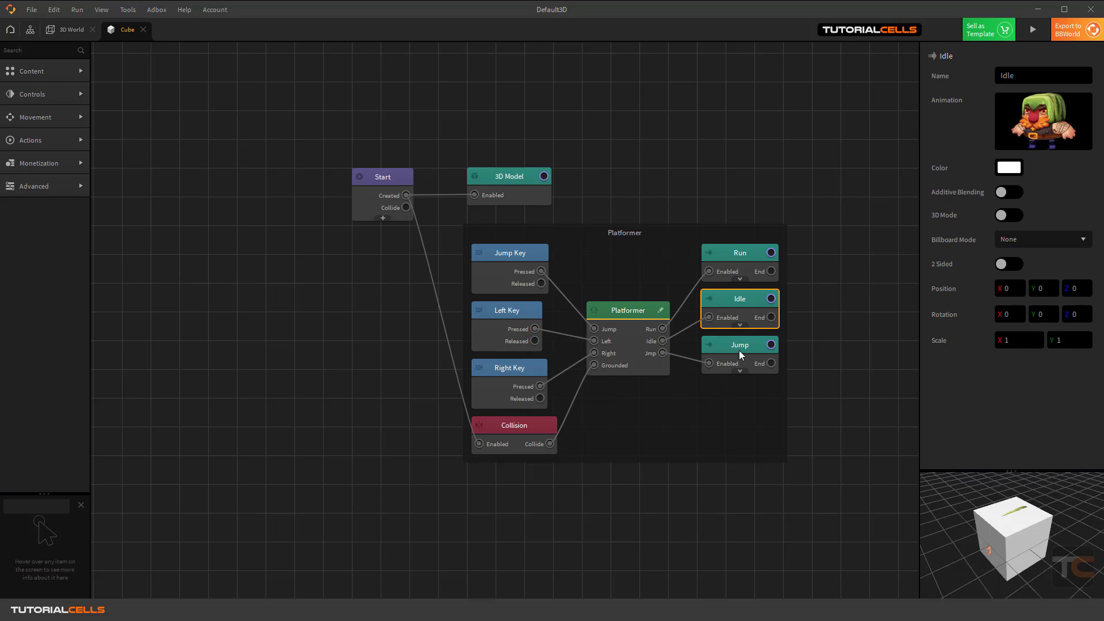
pyautogui.click(740, 350)
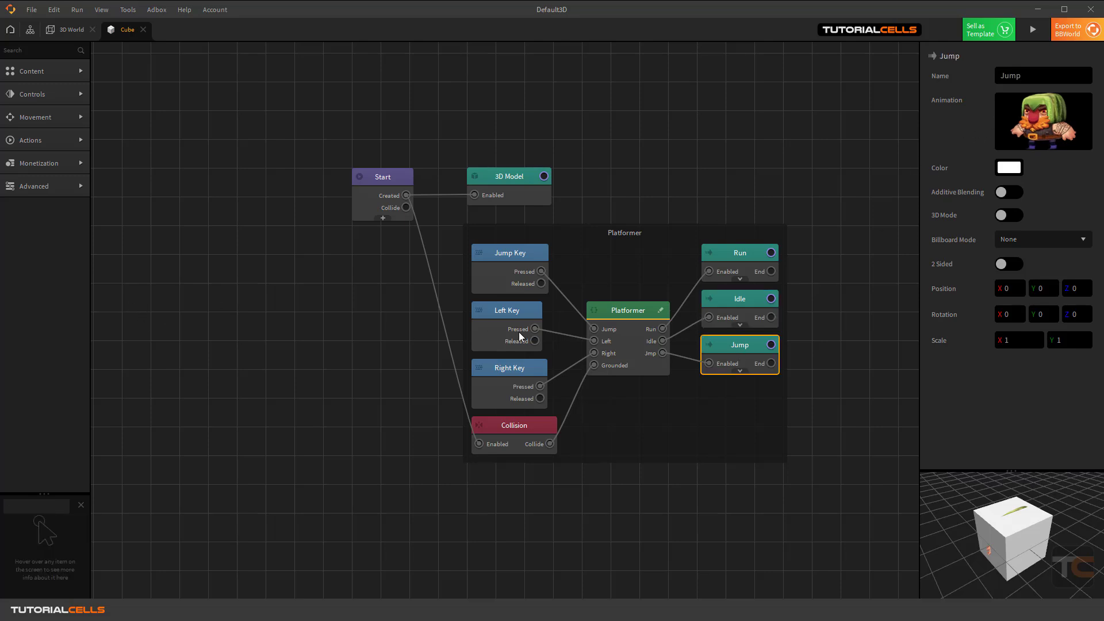
pyautogui.click(71, 29)
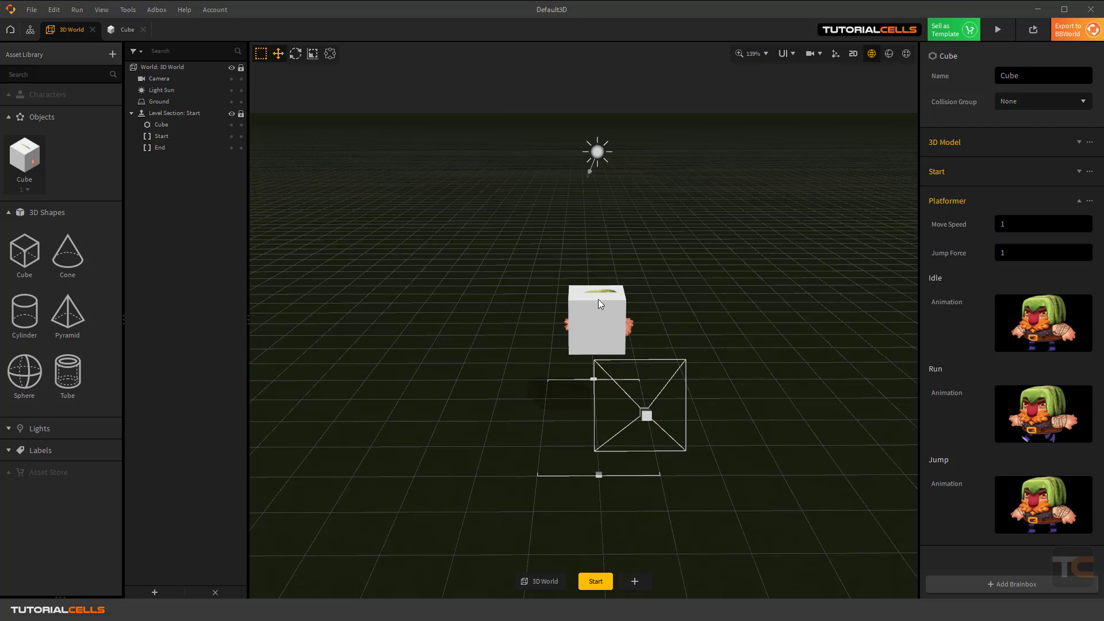
pyautogui.moveTo(999, 309)
# Step: In the Cube's node map, move the 3D Model node up away from the Platformer group and remove its mesh
pyautogui.doubleClick(17, 166)
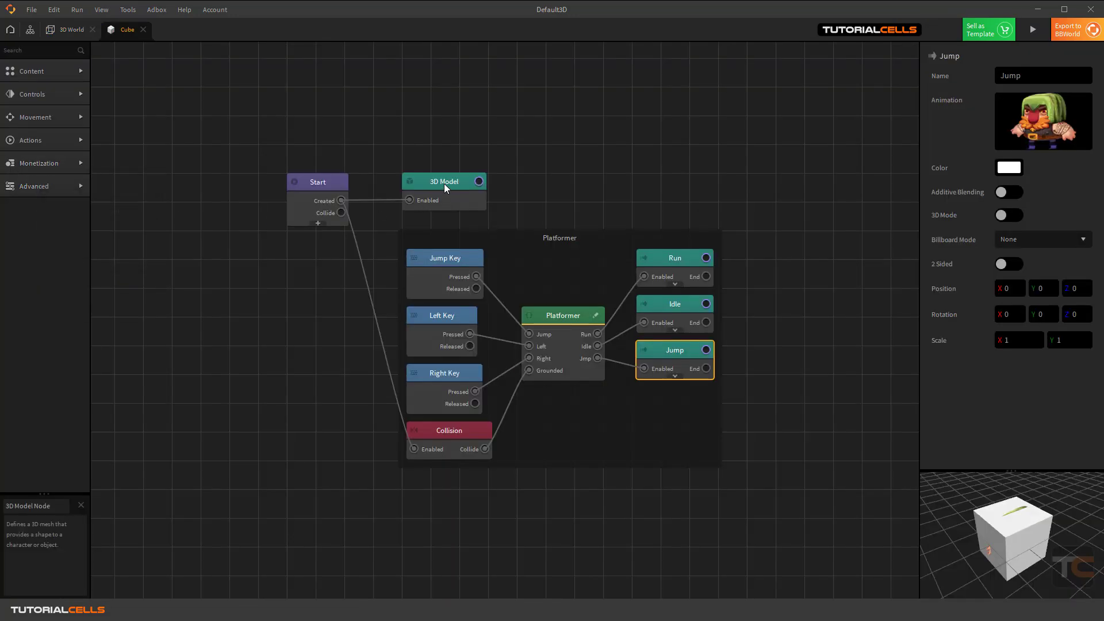
pyautogui.moveTo(444, 183); pyautogui.dragTo(483, 117)
pyautogui.moveTo(1038, 251)
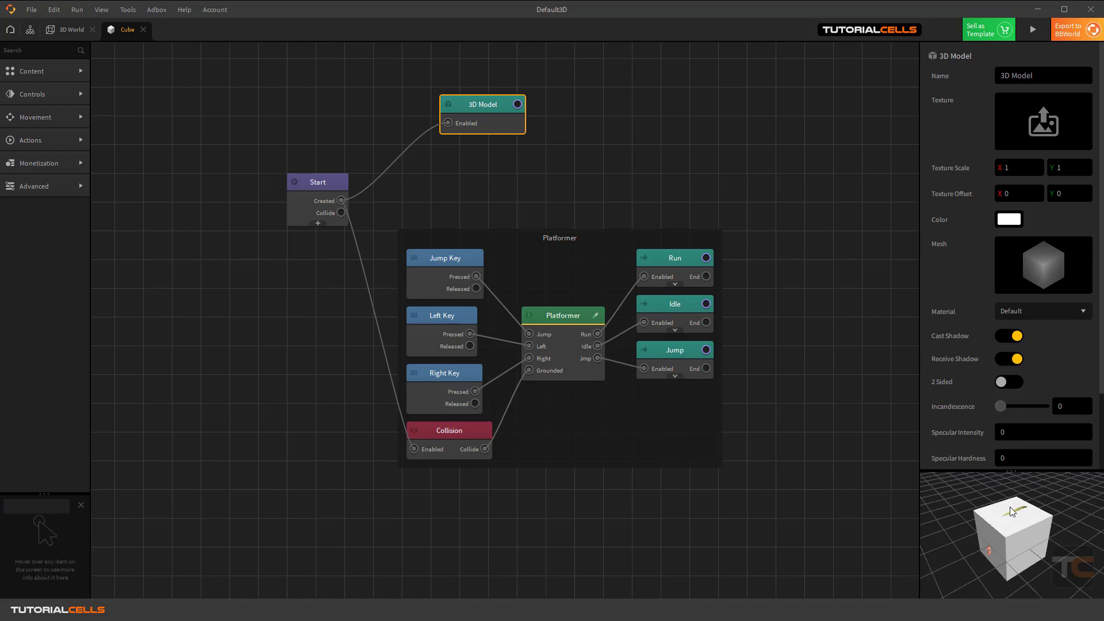
pyautogui.click(1084, 246)
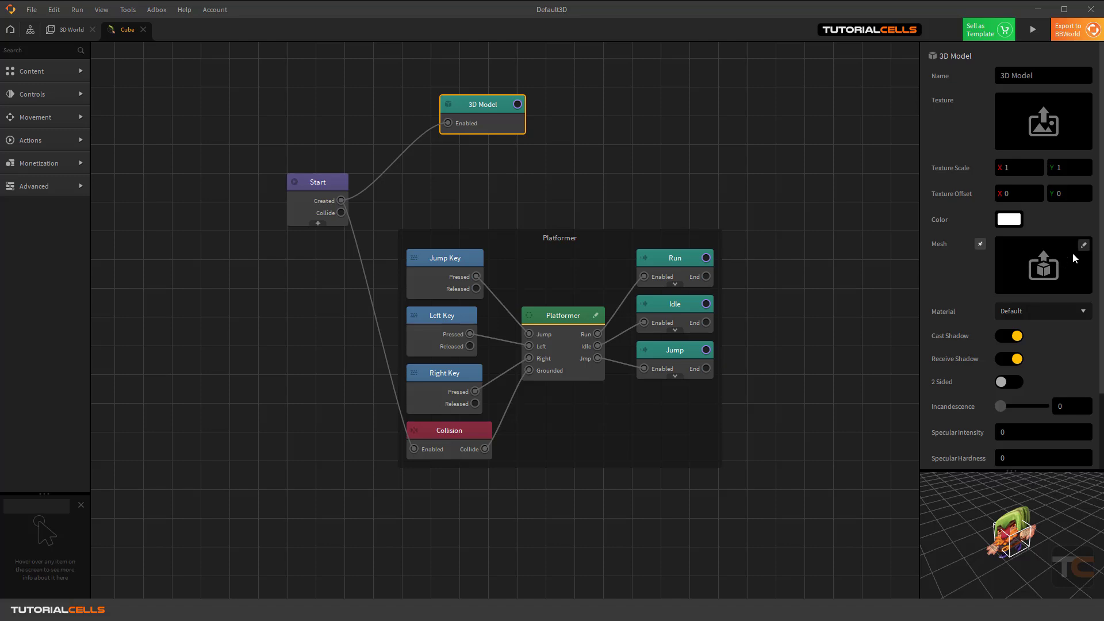
# Step: View the available meshes in the Mesh Manager without choosing one, and space the Start and 3D Model nodes slightly farther apart
pyautogui.click(1083, 246)
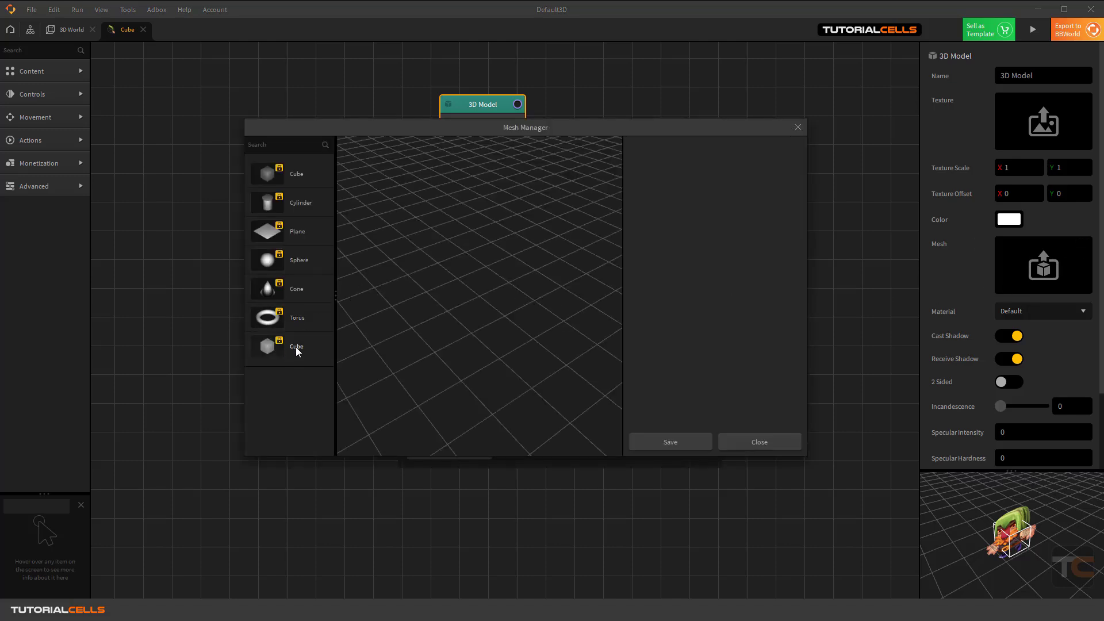
pyautogui.click(797, 128)
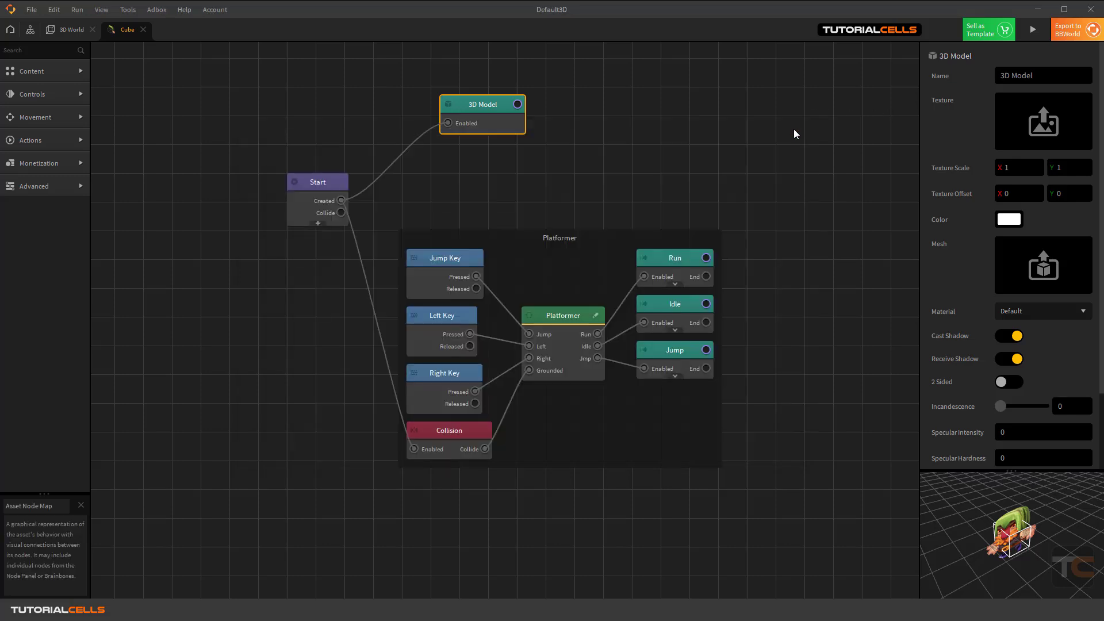
pyautogui.moveTo(335, 182); pyautogui.dragTo(325, 190)
pyautogui.moveTo(484, 106); pyautogui.dragTo(487, 105)
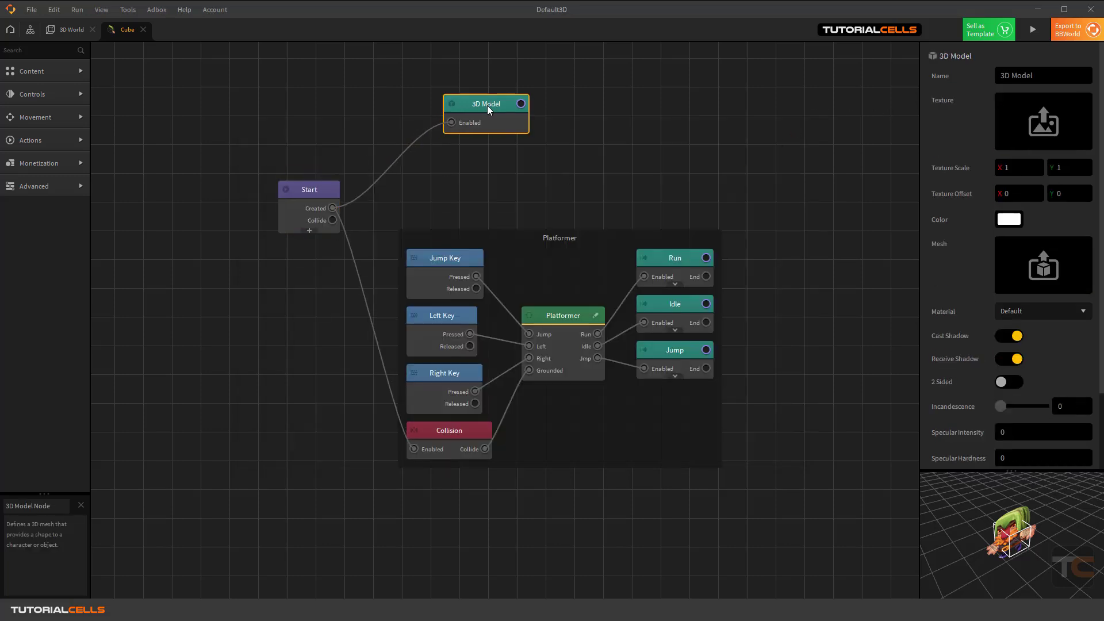
pyautogui.moveTo(488, 105)
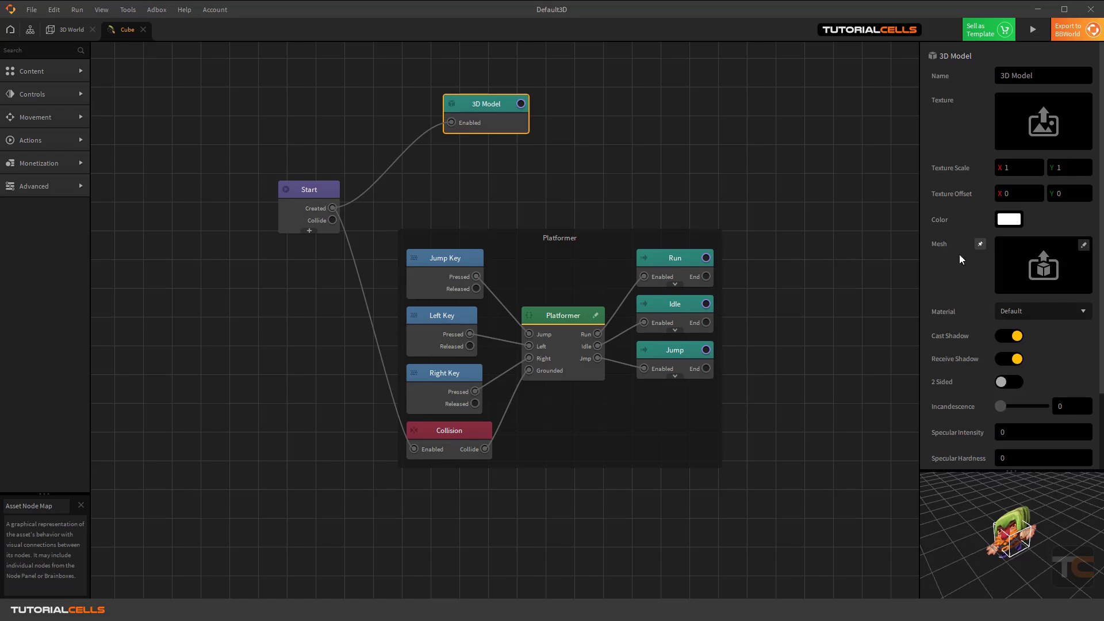
# Step: Return to the 3D World and preview the game, moving the character right and left and making it jump
pyautogui.click(71, 31)
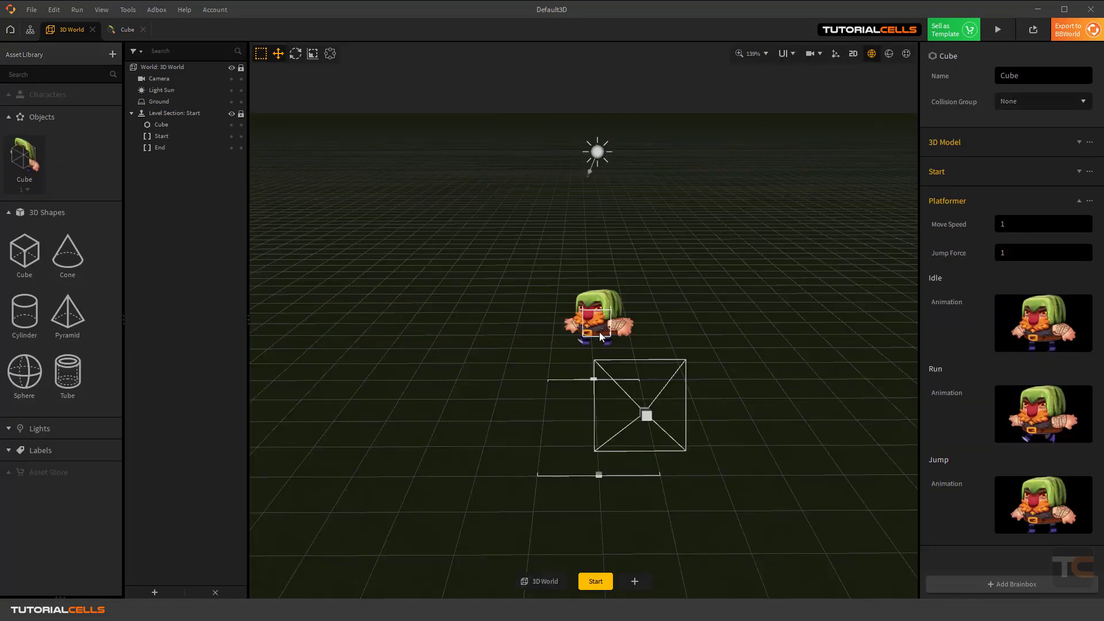
pyautogui.click(998, 30)
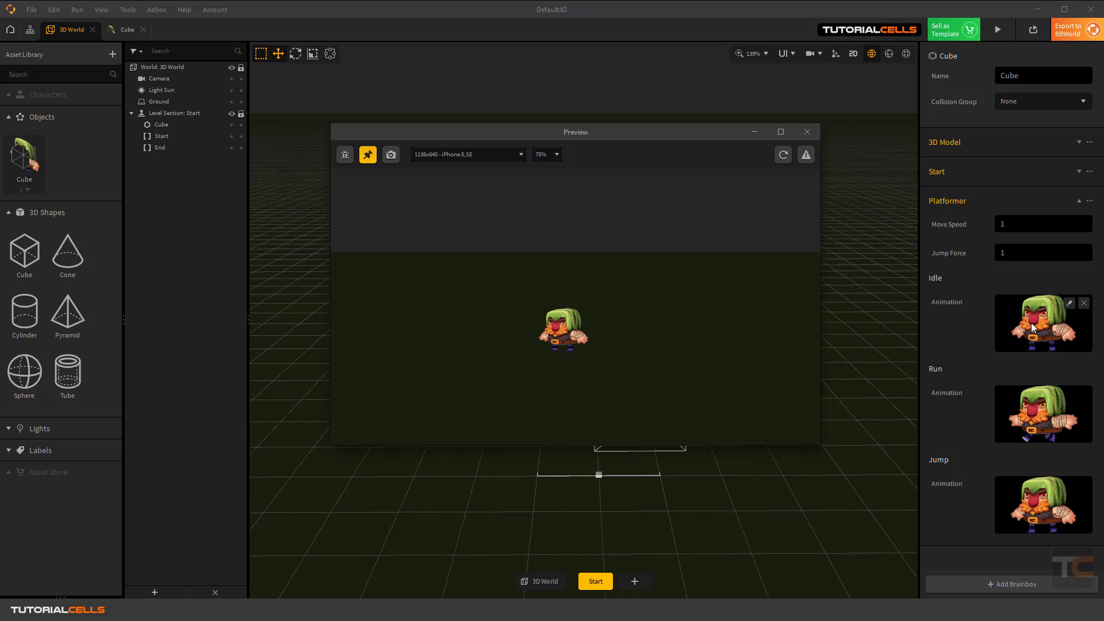
pyautogui.press('Right')
pyautogui.press('Up')
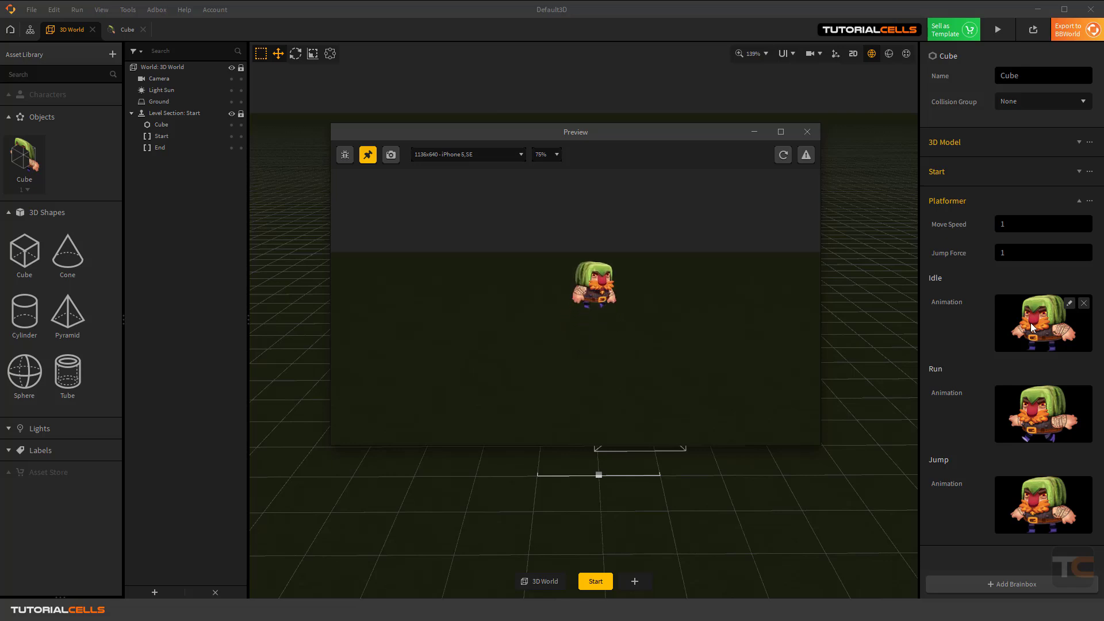
pyautogui.press('Left')
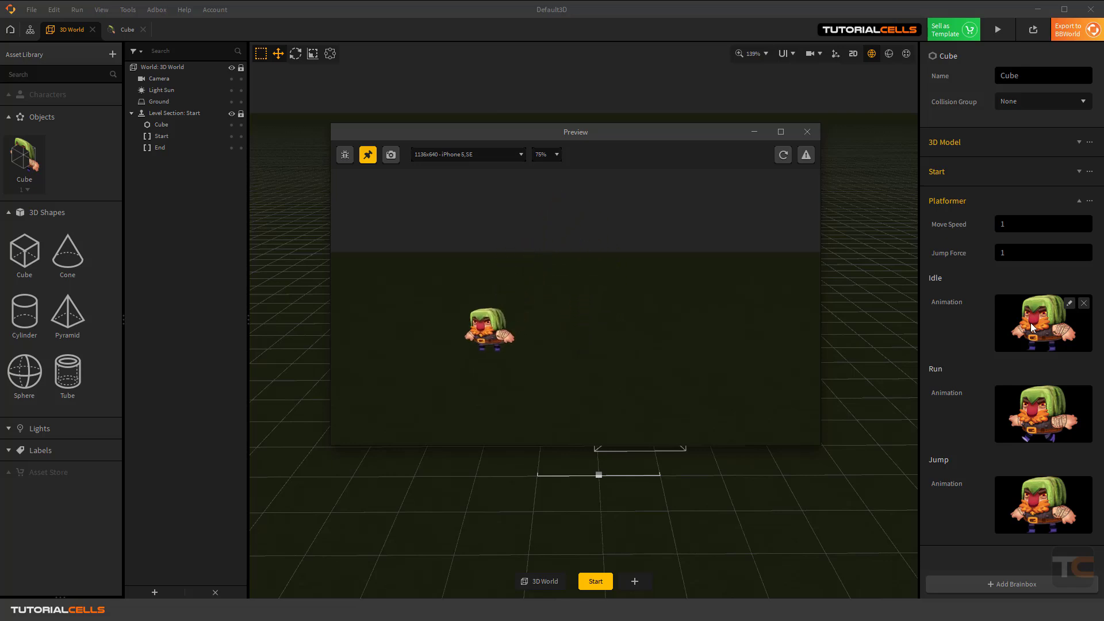
# Step: Move the character right and make it jump in the game preview, and close the preview
pyautogui.press('Right')
pyautogui.press('Up')
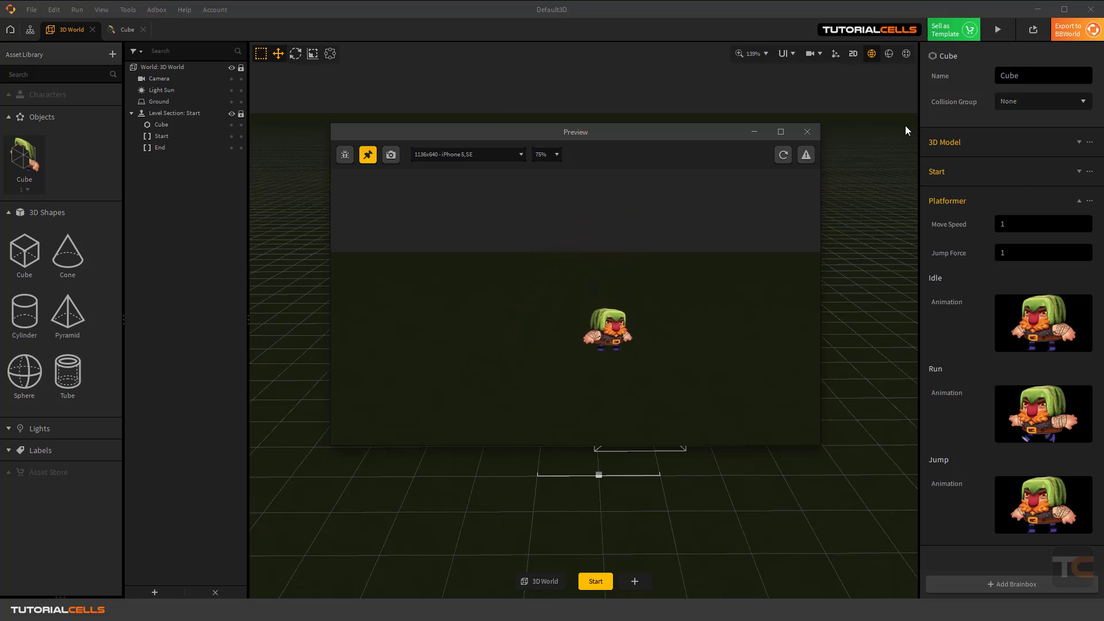
pyautogui.click(807, 131)
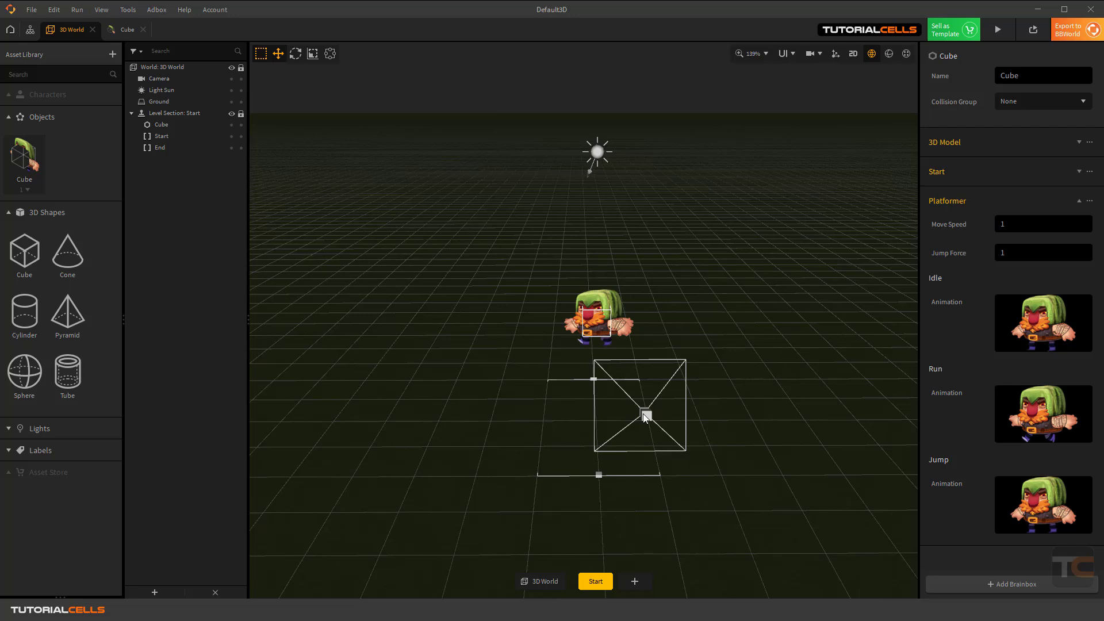
# Step: Set the Camera's projection to Orthogonal
pyautogui.click(159, 78)
pyautogui.click(1035, 188)
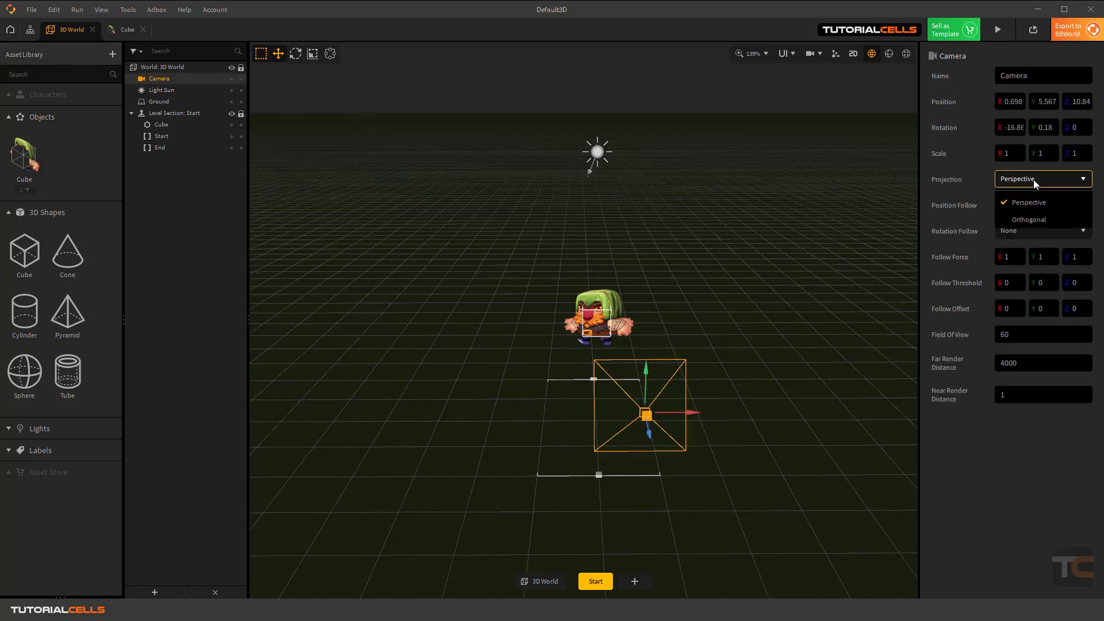
pyautogui.click(1030, 220)
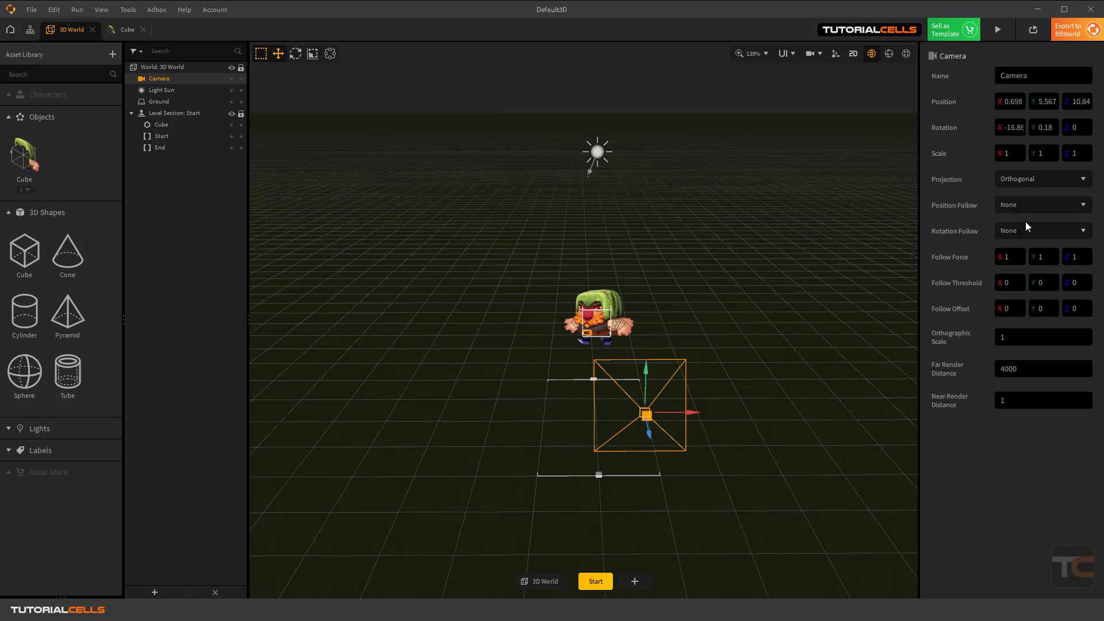
# Step: Look at the scene through the camera and in the game preview, and return to the free editor view
pyautogui.click(813, 56)
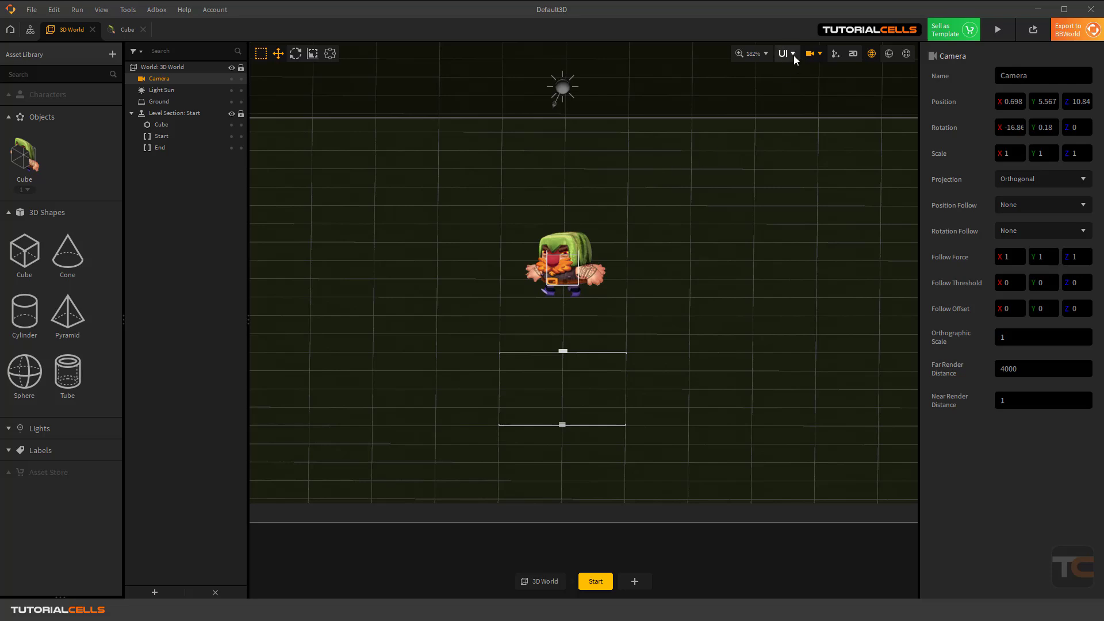
pyautogui.click(987, 34)
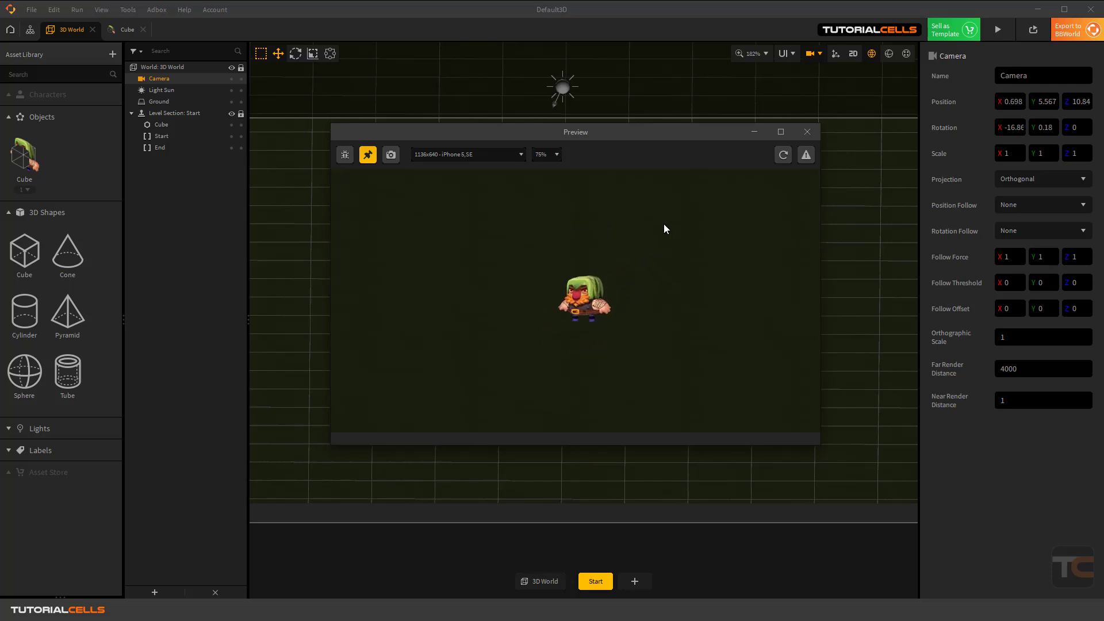
pyautogui.click(807, 132)
pyautogui.click(812, 59)
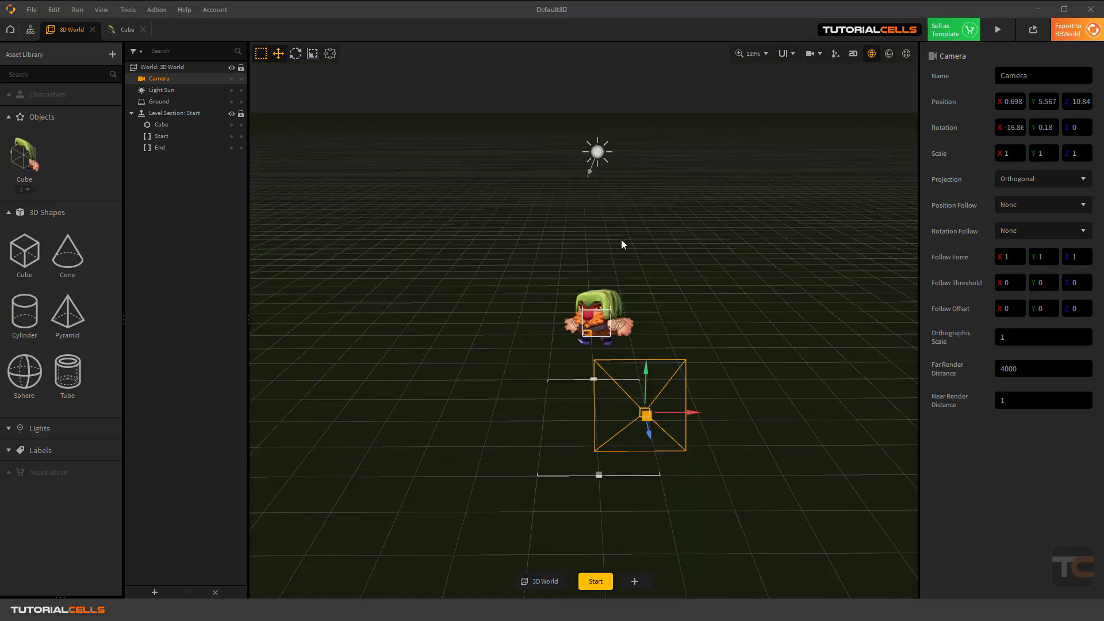
pyautogui.moveTo(562, 330); pyautogui.dragTo(582, 359, button='right')
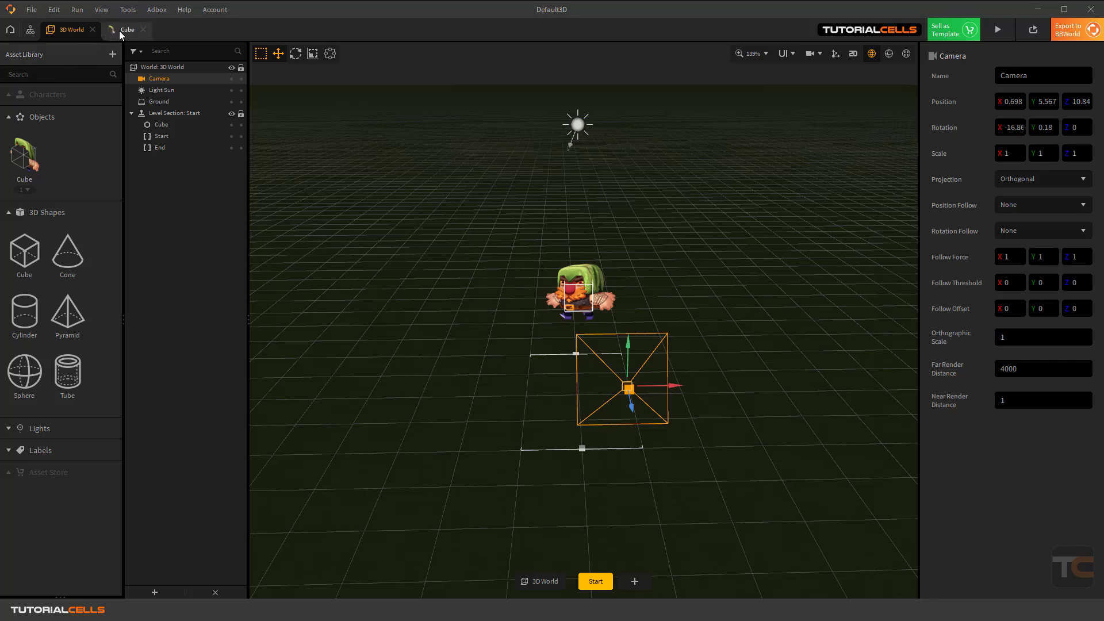
# Step: Turn on looping for the Cube's Idle animation in the Animation Editor and check it in the game preview
pyautogui.click(35, 150)
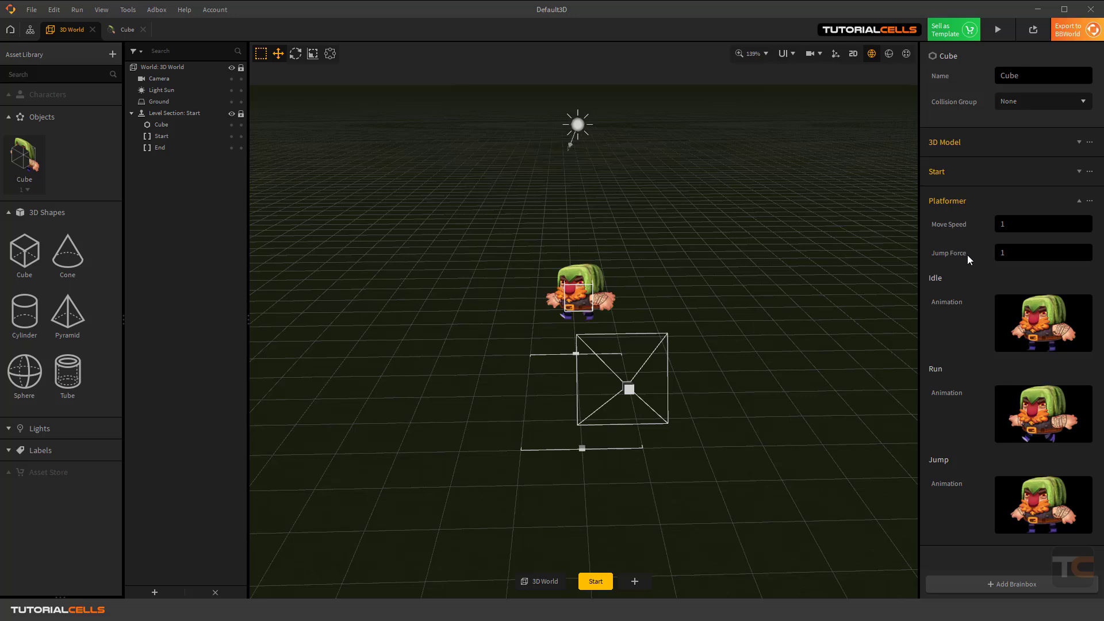
pyautogui.moveTo(1050, 307)
pyautogui.moveTo(1048, 321)
pyautogui.click(1065, 303)
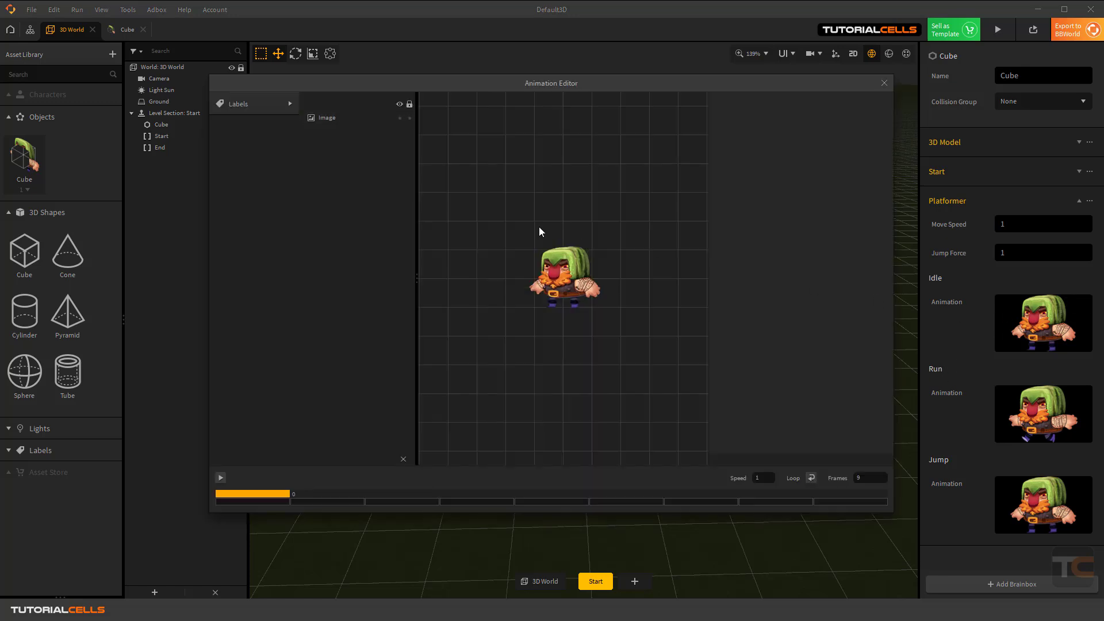
pyautogui.click(221, 477)
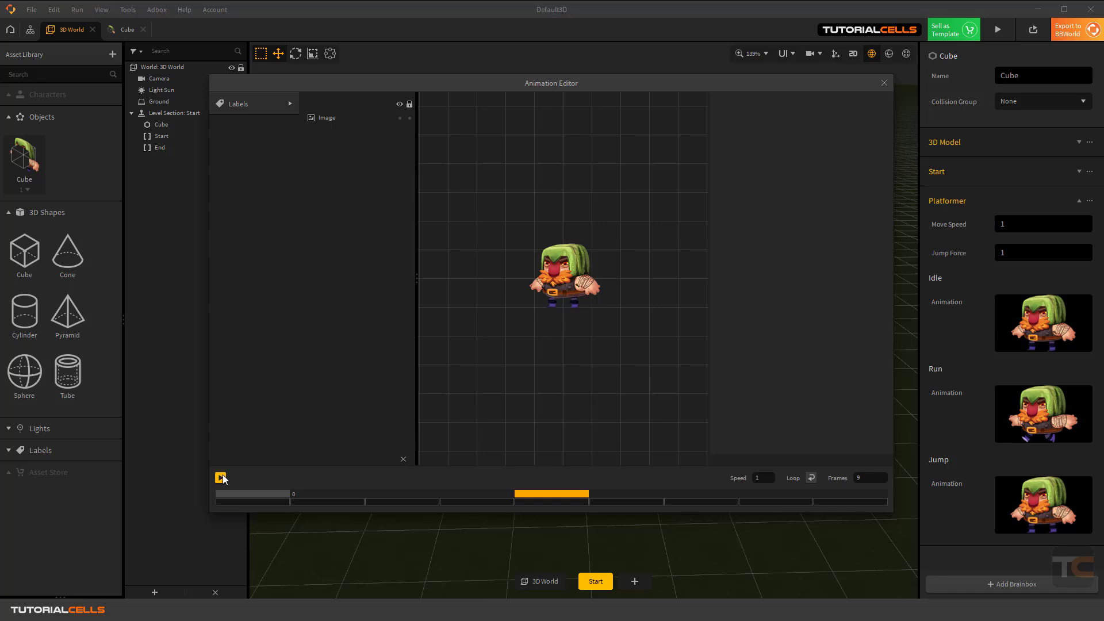
pyautogui.click(811, 478)
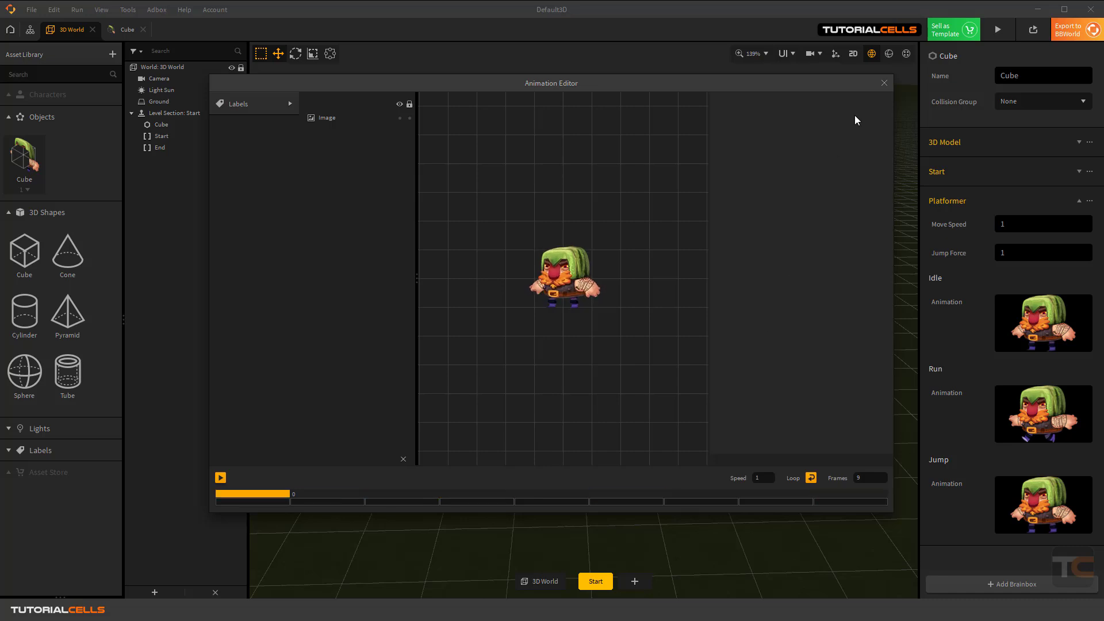
pyautogui.click(884, 84)
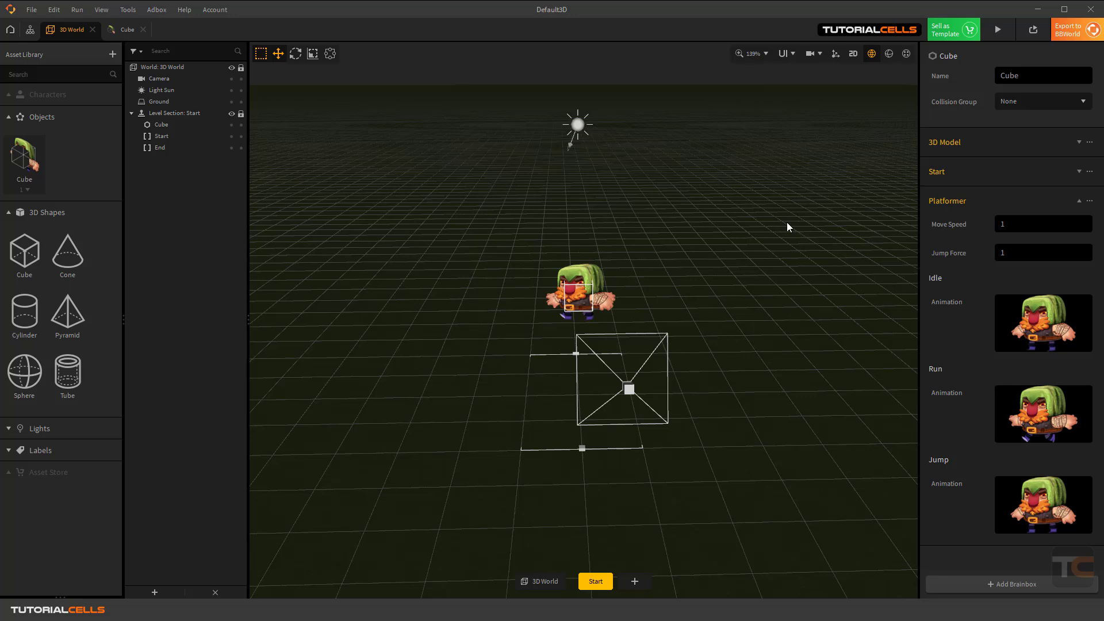
pyautogui.click(990, 32)
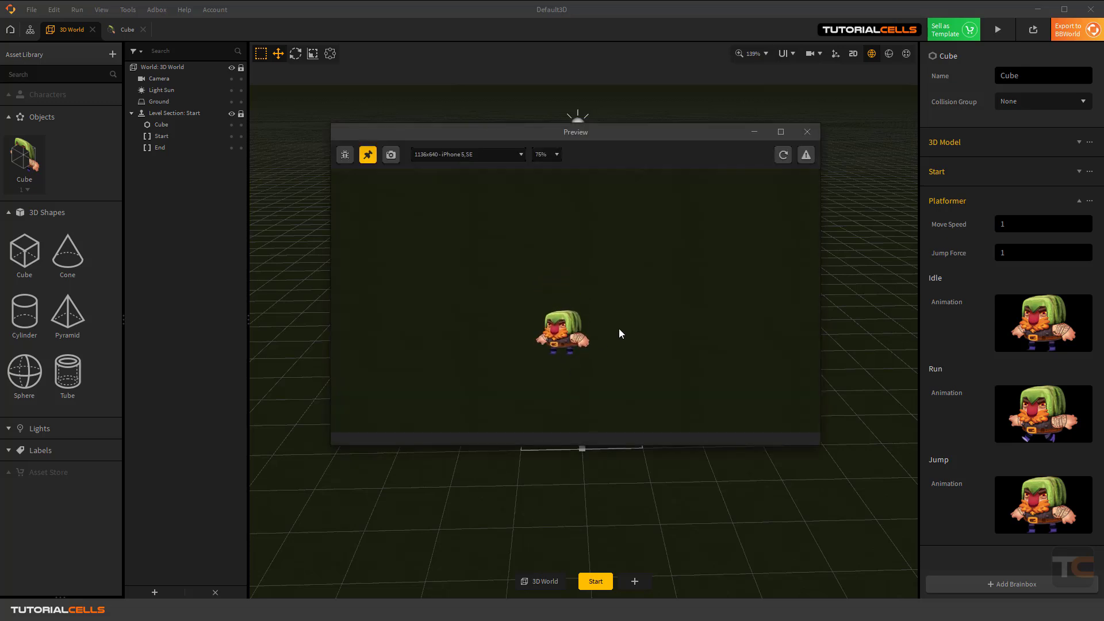
pyautogui.click(805, 134)
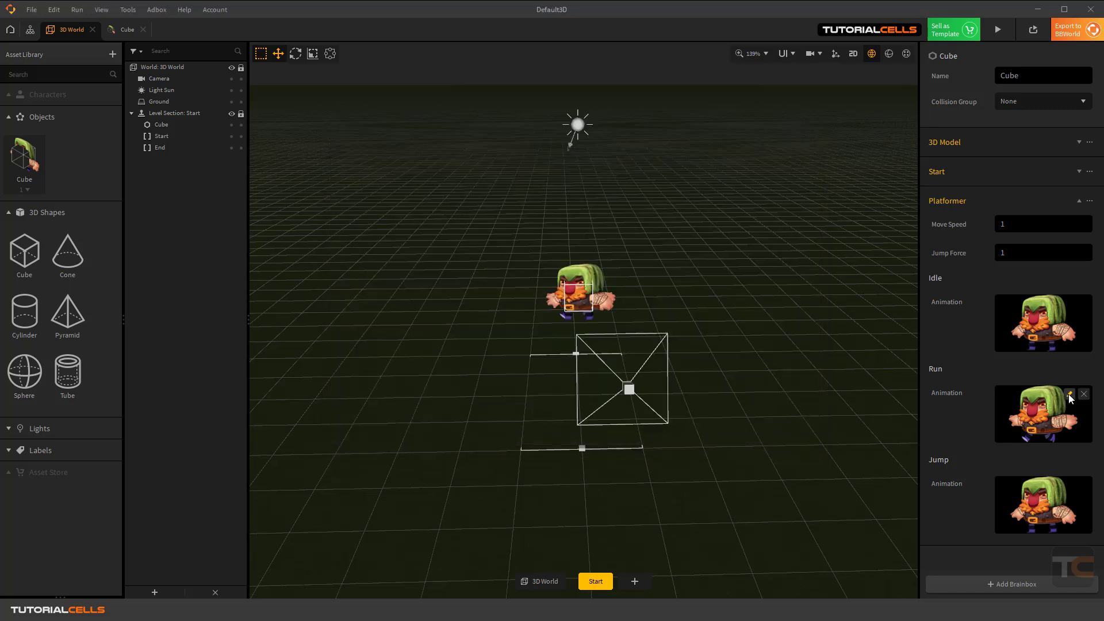
# Step: Play the Cube's Run and Jump animations in the Animation Editor without changing them
pyautogui.click(1027, 405)
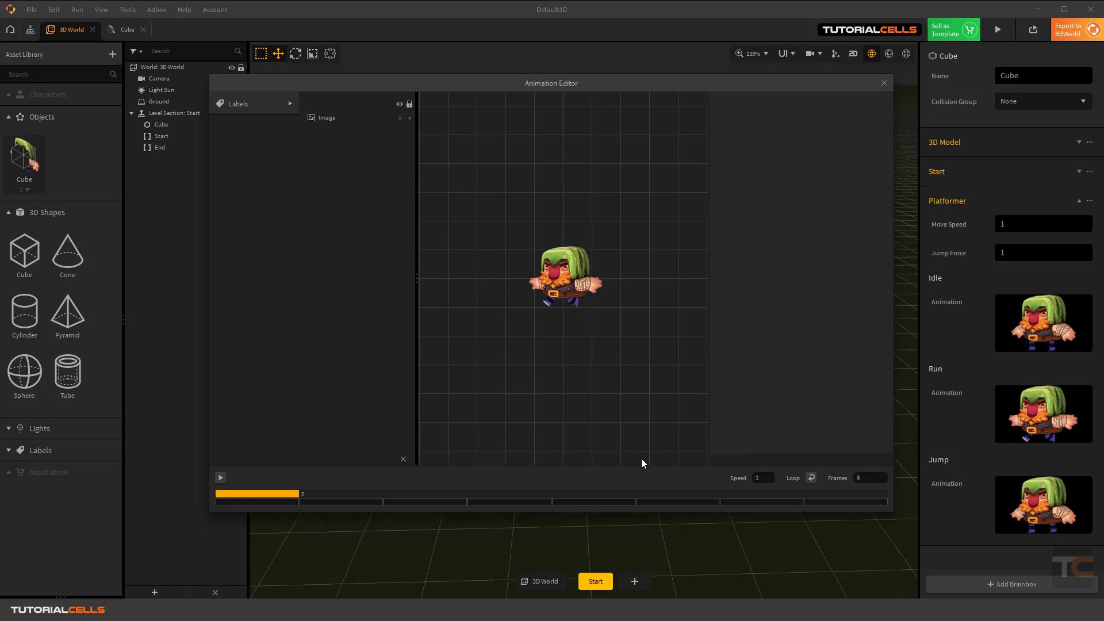
pyautogui.click(220, 478)
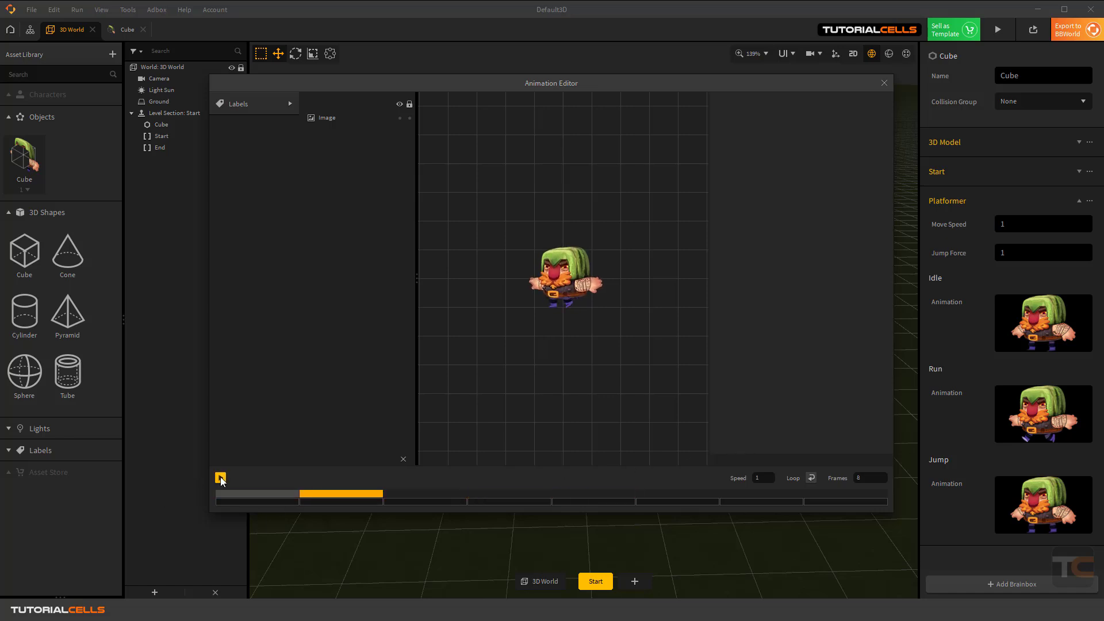
pyautogui.click(884, 84)
pyautogui.click(1065, 486)
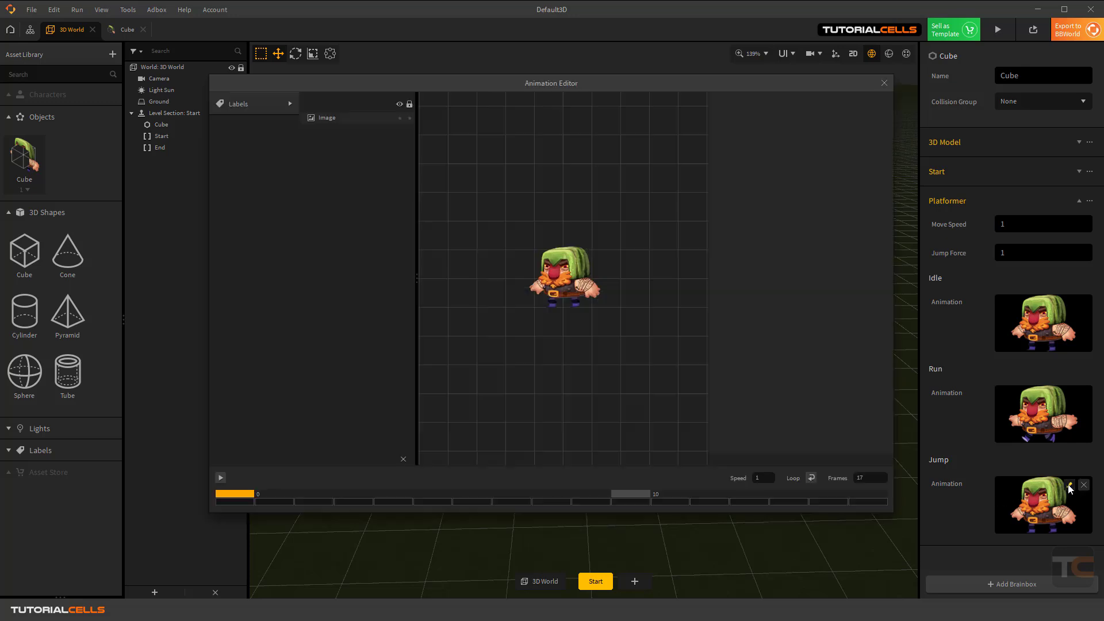
pyautogui.click(220, 478)
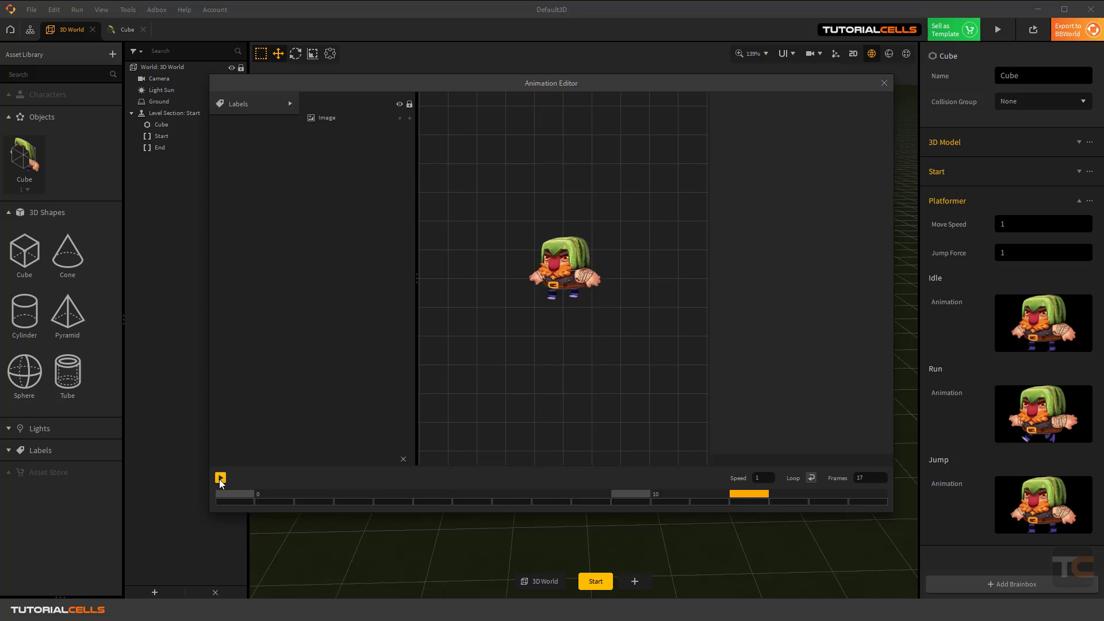
pyautogui.click(884, 83)
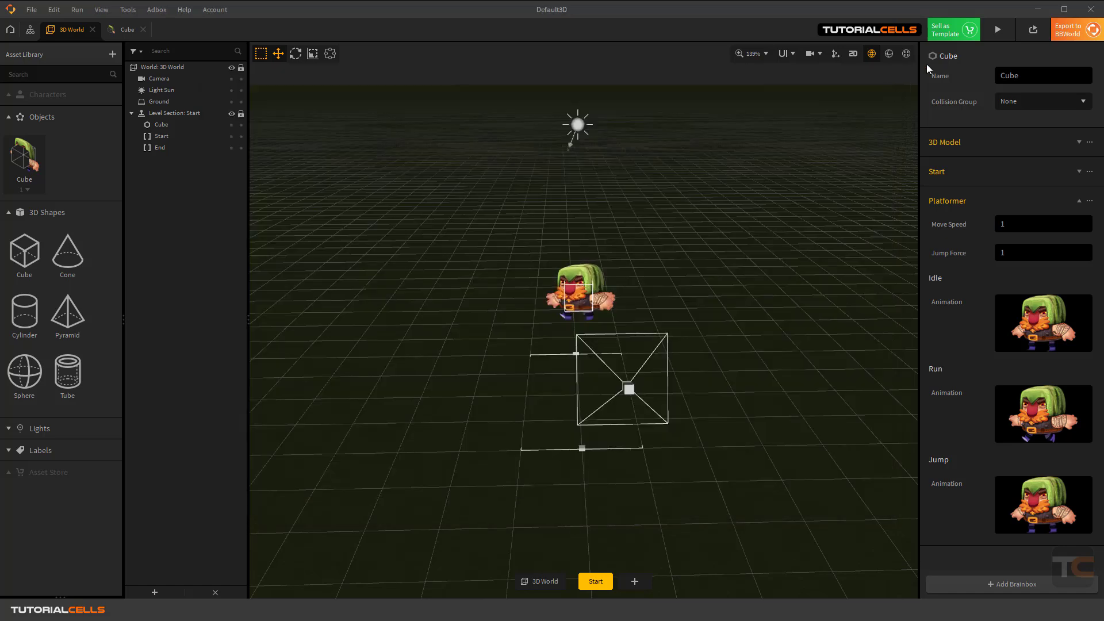
# Step: Preview the game, moving the character left and right and making it jump, and close the preview
pyautogui.click(997, 30)
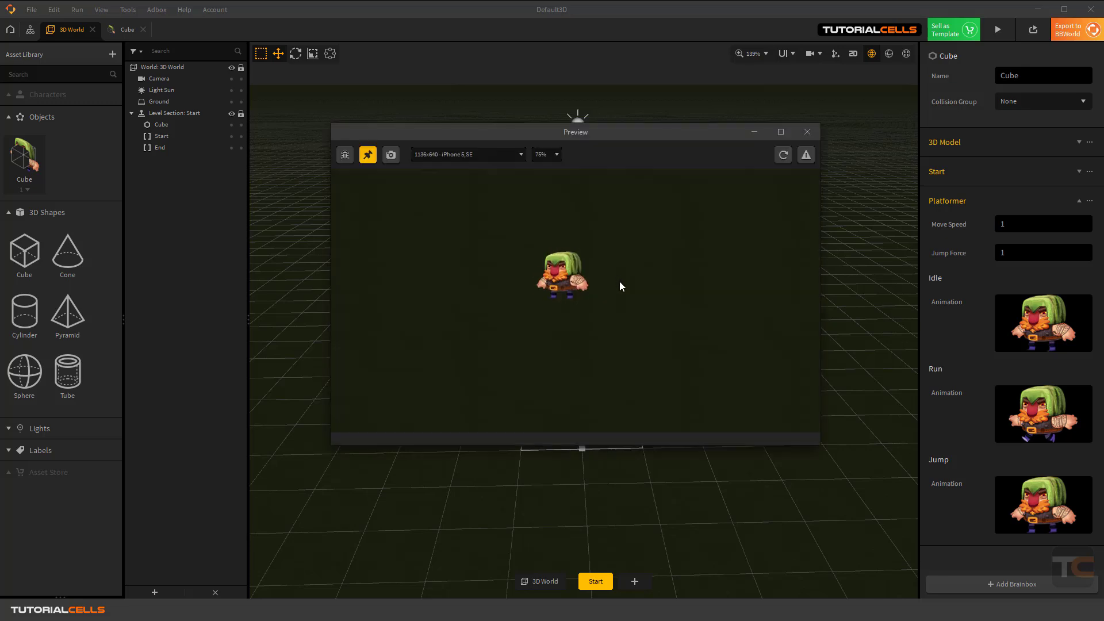
pyautogui.press('Left')
pyautogui.press('Up')
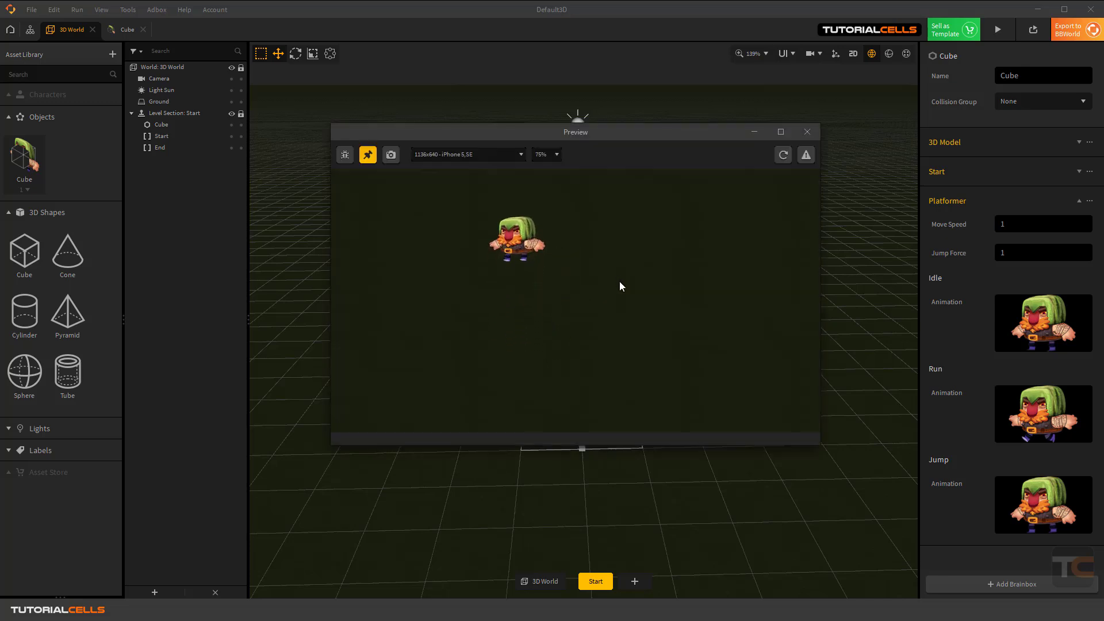
pyautogui.press('Right')
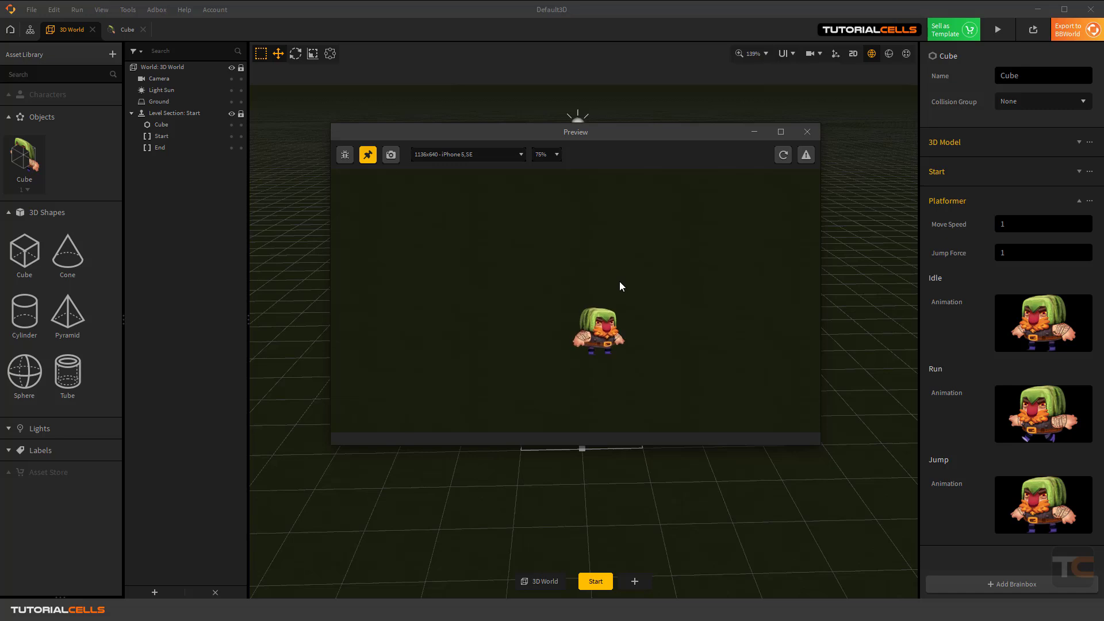
pyautogui.click(806, 132)
# Step: Remove the Idle, Run and Jump animations from the Cube's Platformer brainbox
pyautogui.moveTo(1086, 344)
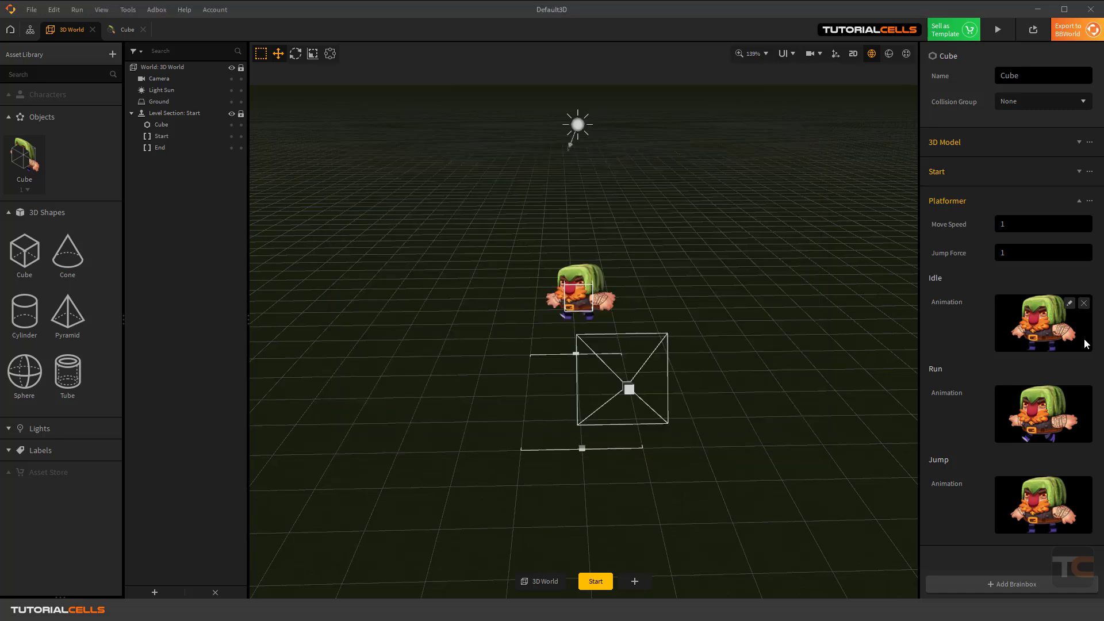
pyautogui.click(1084, 303)
pyautogui.click(1084, 394)
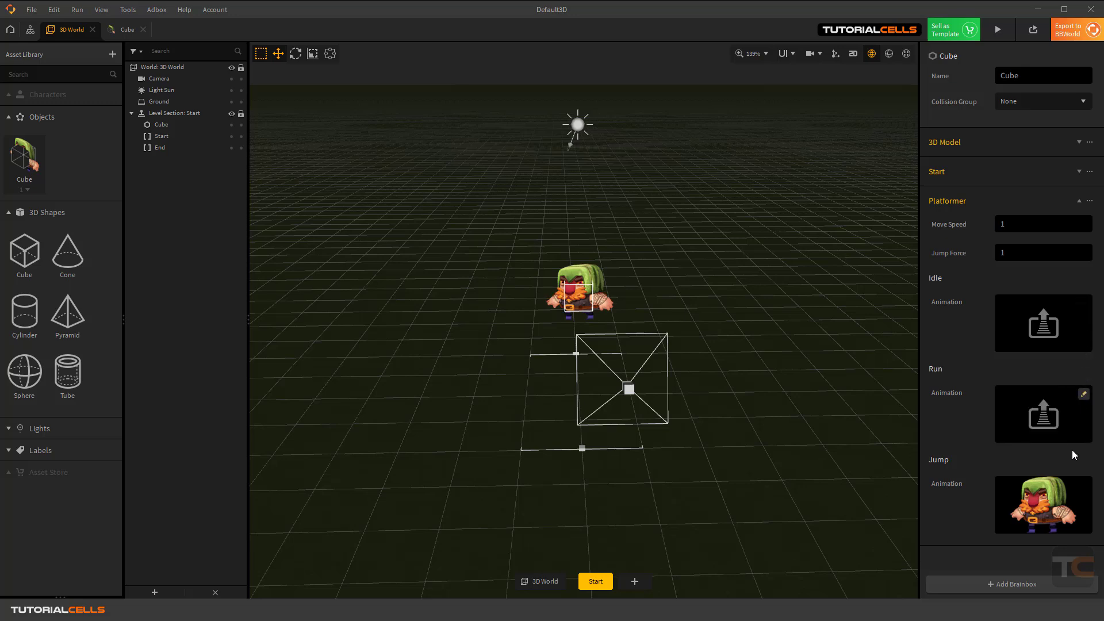
pyautogui.click(1084, 487)
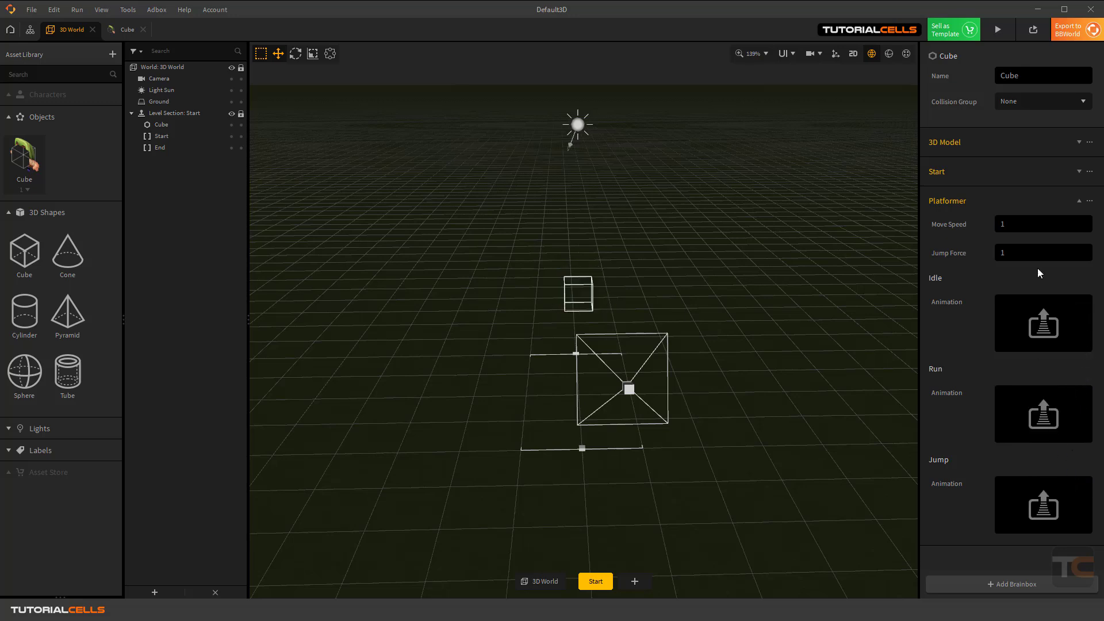
# Step: Assign the Sphere mesh to the 3D Model node in the Cube's node map and shift the node slightly down
pyautogui.doubleClick(19, 153)
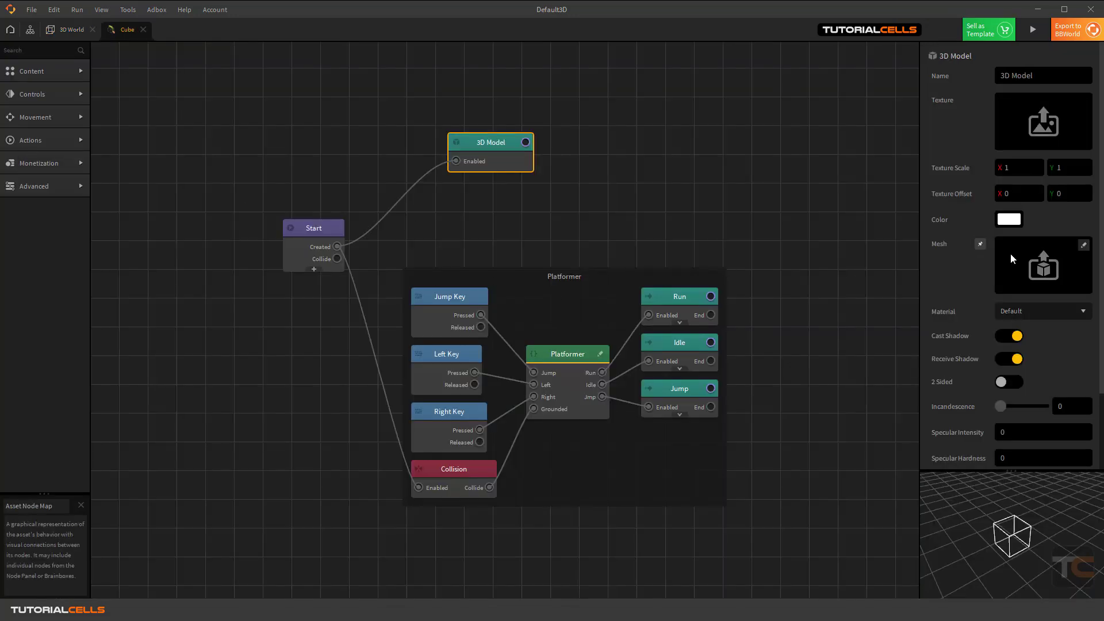
pyautogui.click(1084, 245)
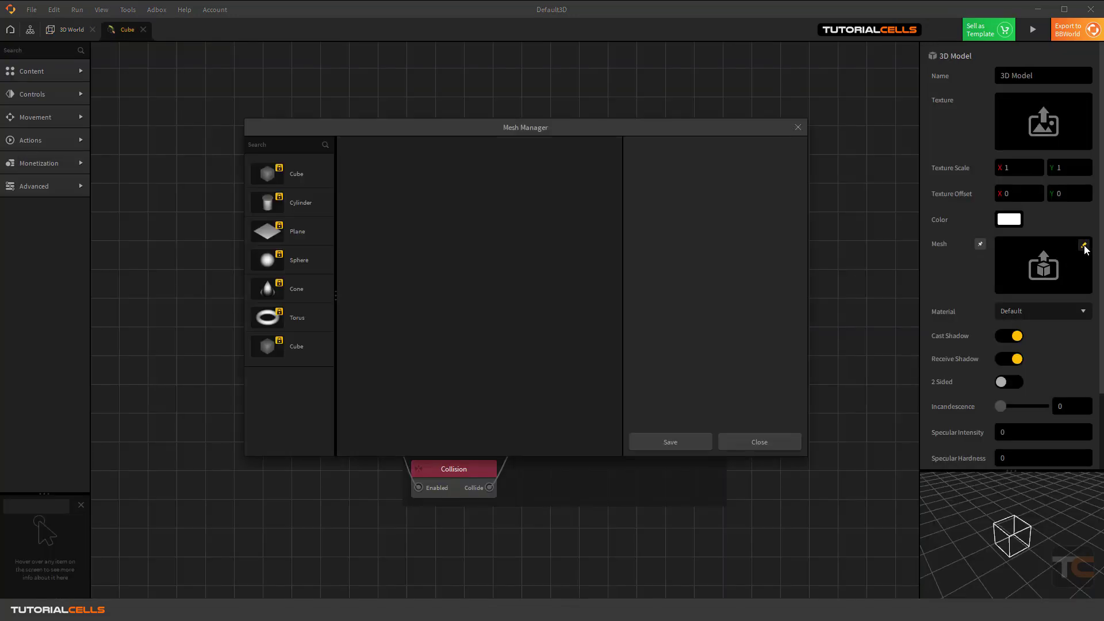
pyautogui.click(297, 264)
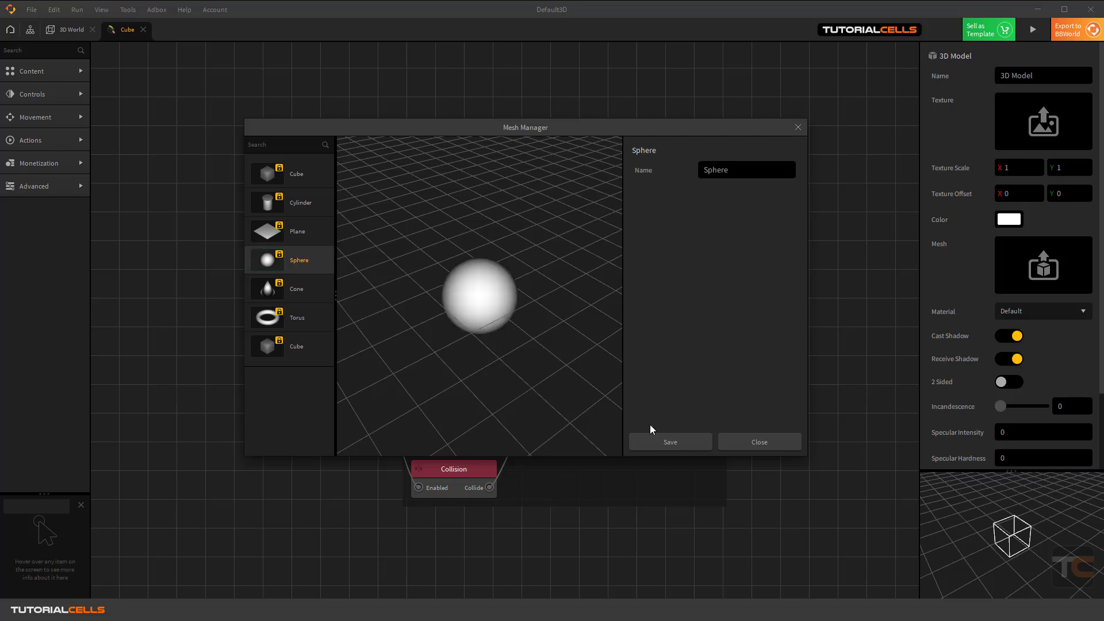
pyautogui.click(661, 440)
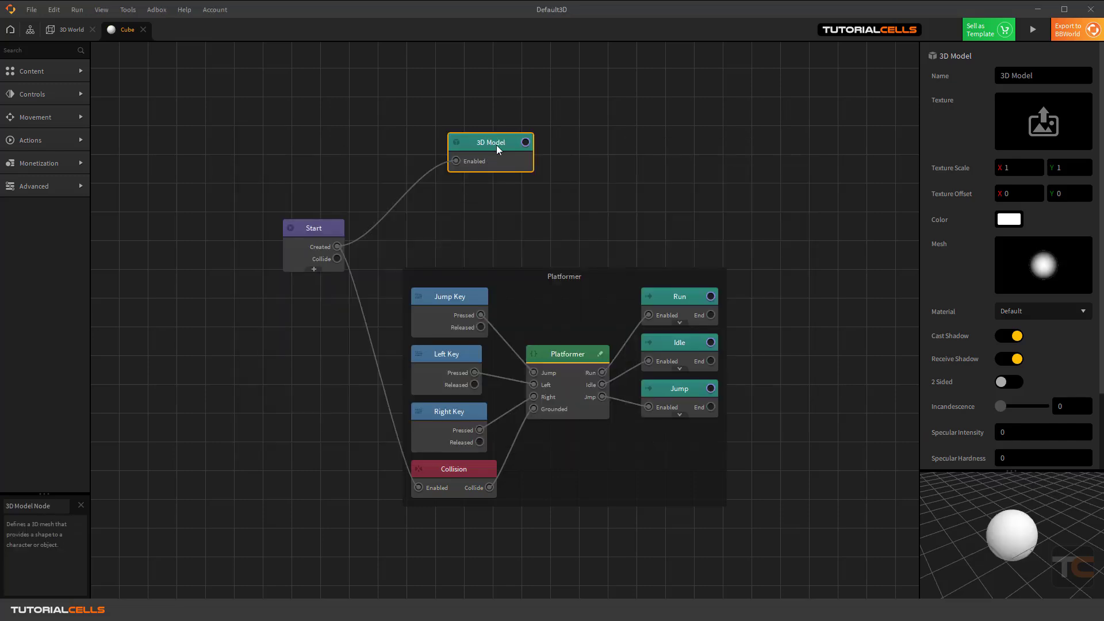
pyautogui.moveTo(495, 145); pyautogui.dragTo(496, 162)
# Step: Return to the 3D World and preview the game, moving the sphere in both directions and making it jump
pyautogui.click(76, 30)
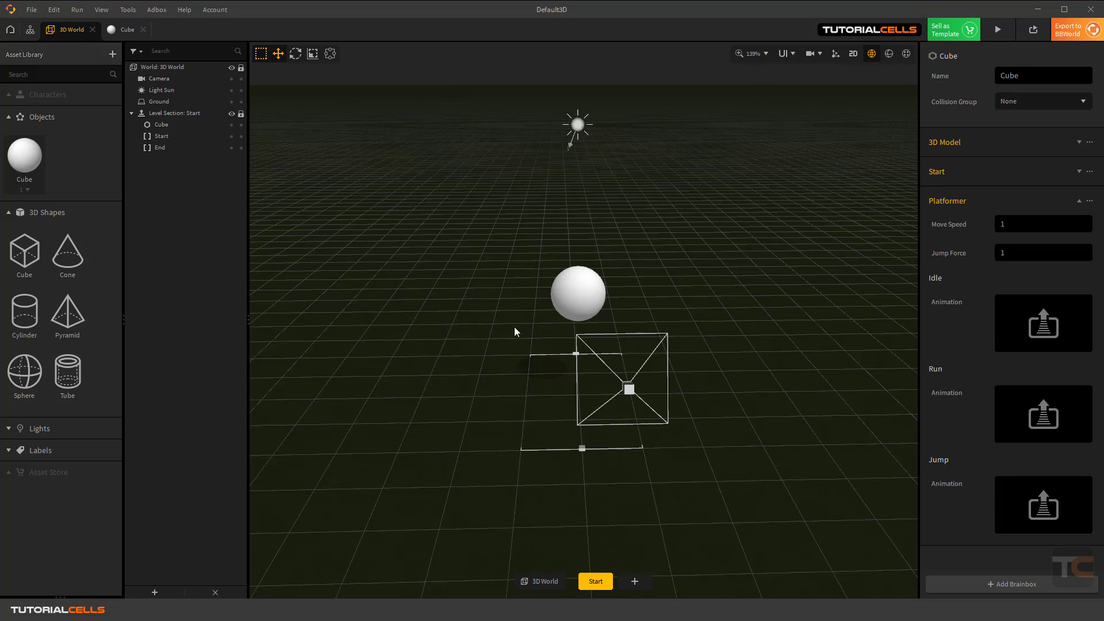
pyautogui.click(997, 29)
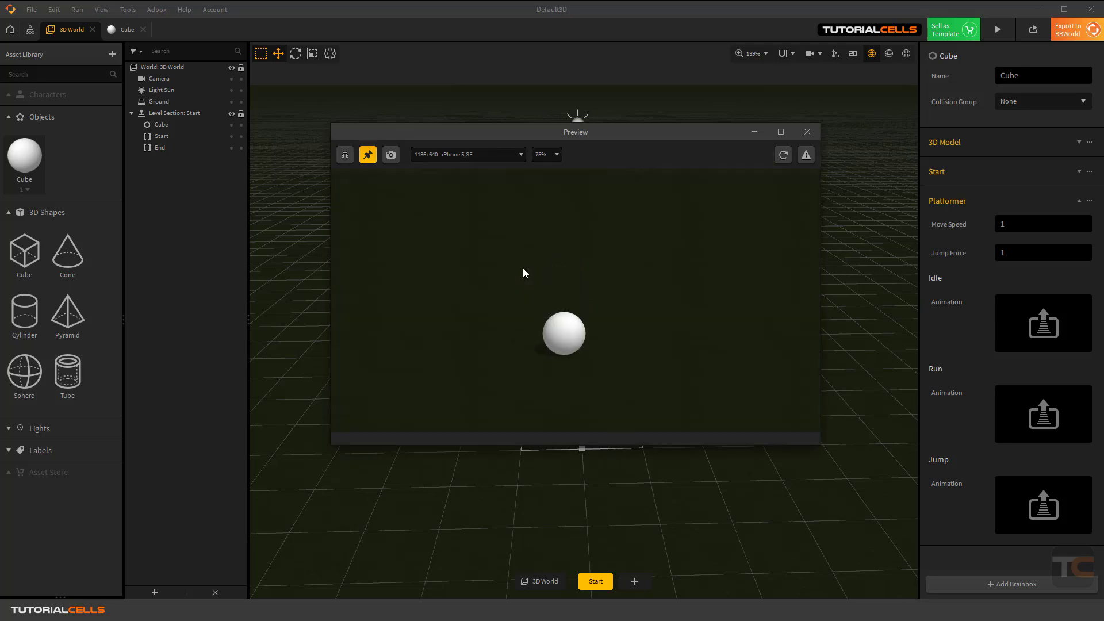
pyautogui.press('Right')
pyautogui.press('Left')
pyautogui.press('Up')
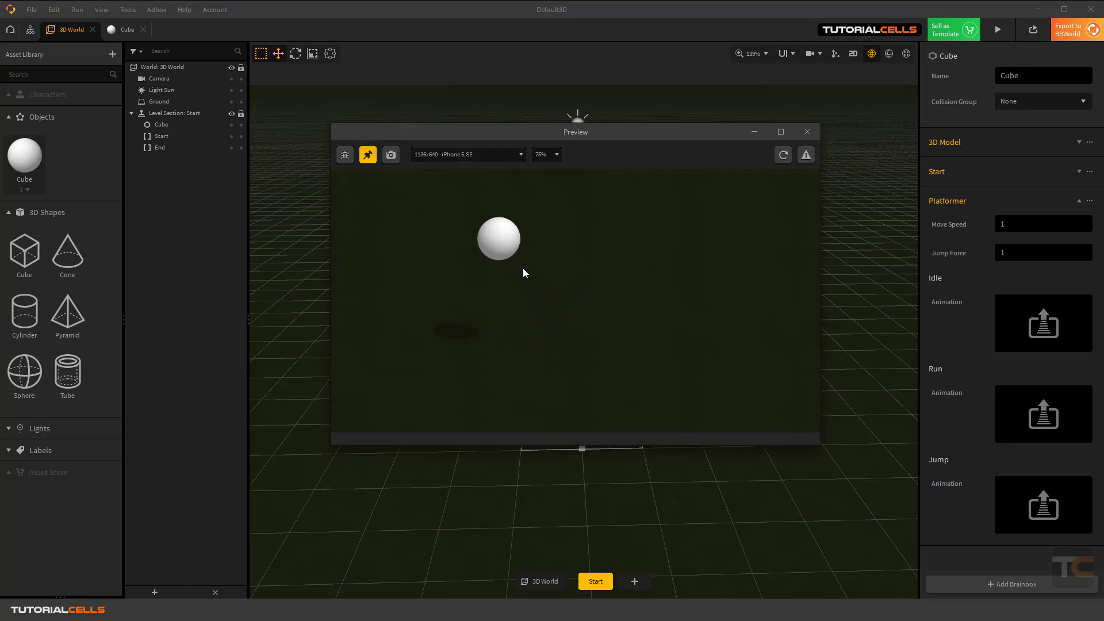
pyautogui.press('Right')
pyautogui.press('Up')
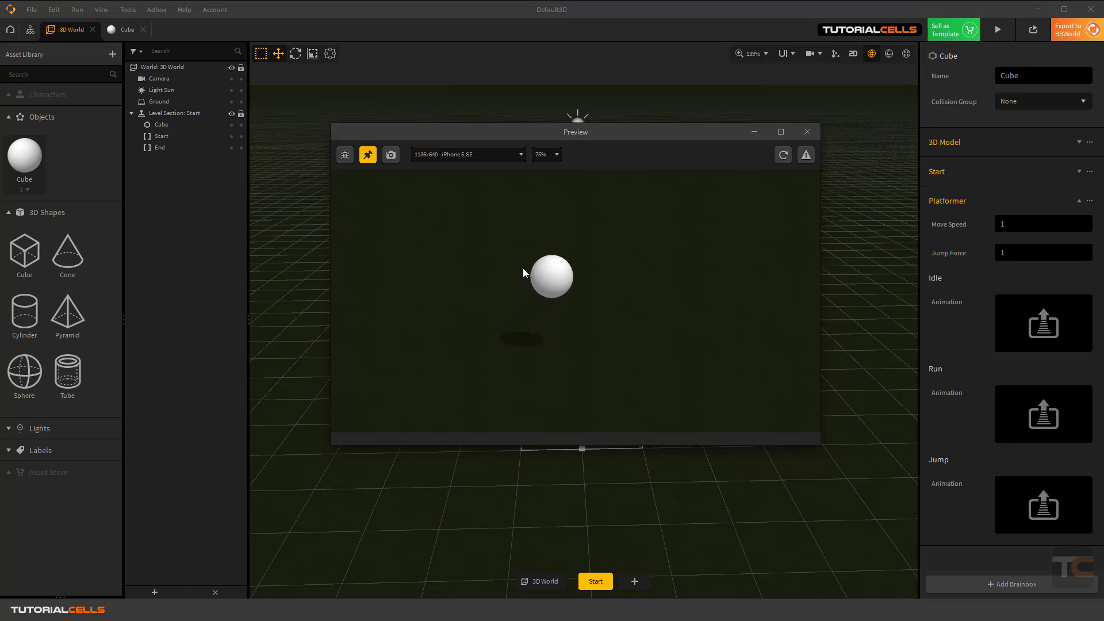
pyautogui.press('Left')
pyautogui.press('Right')
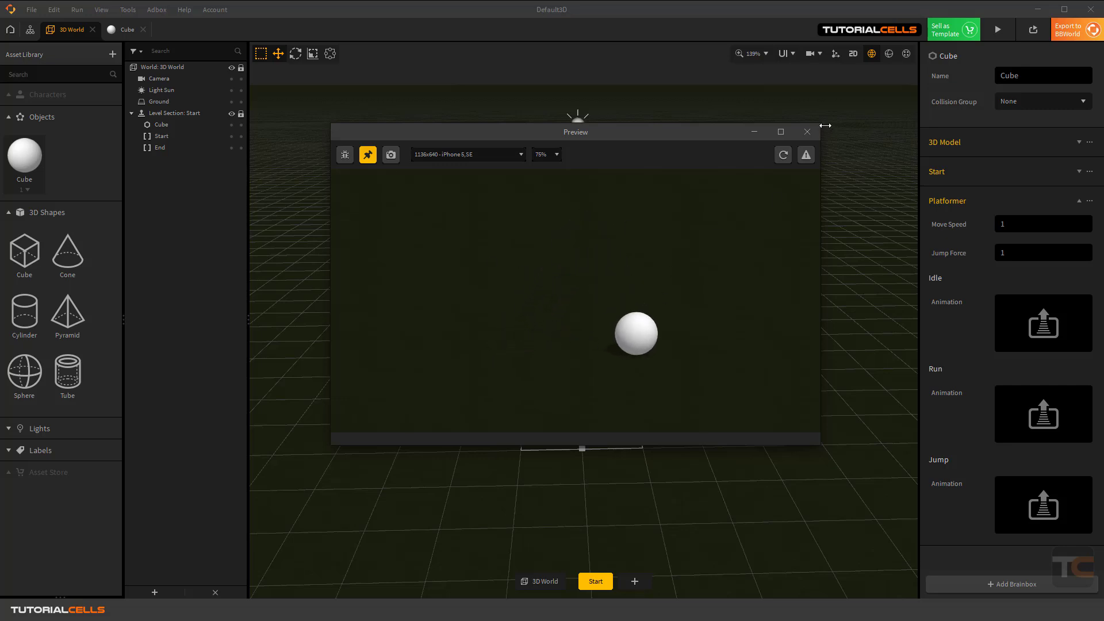
pyautogui.click(807, 132)
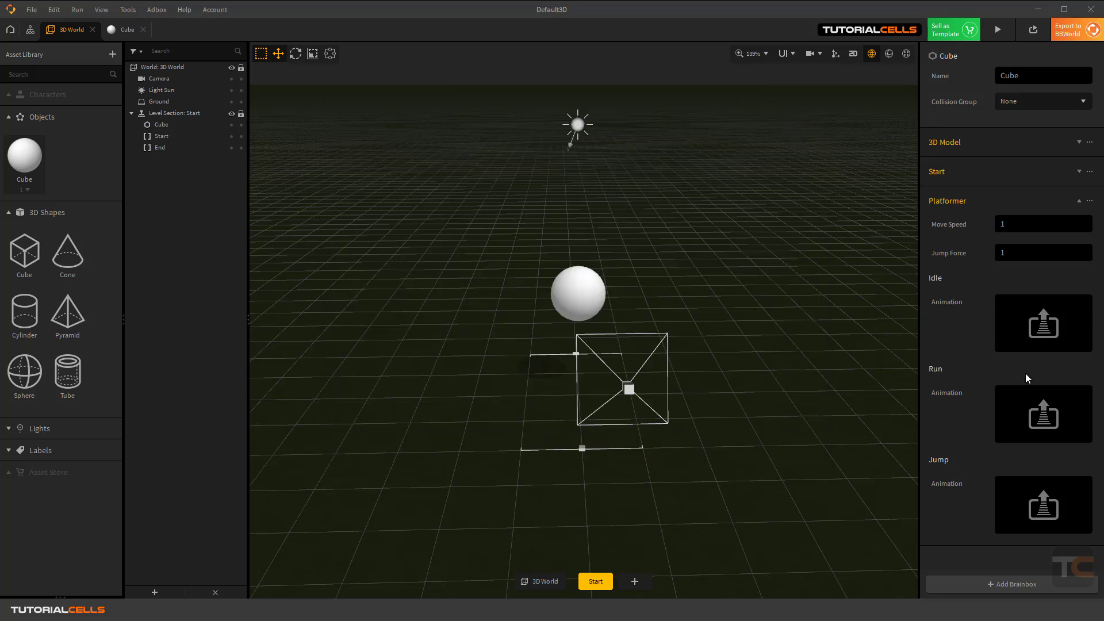
# Step: Remove the Platformer brainbox from the Cube
pyautogui.click(1090, 202)
pyautogui.click(1040, 226)
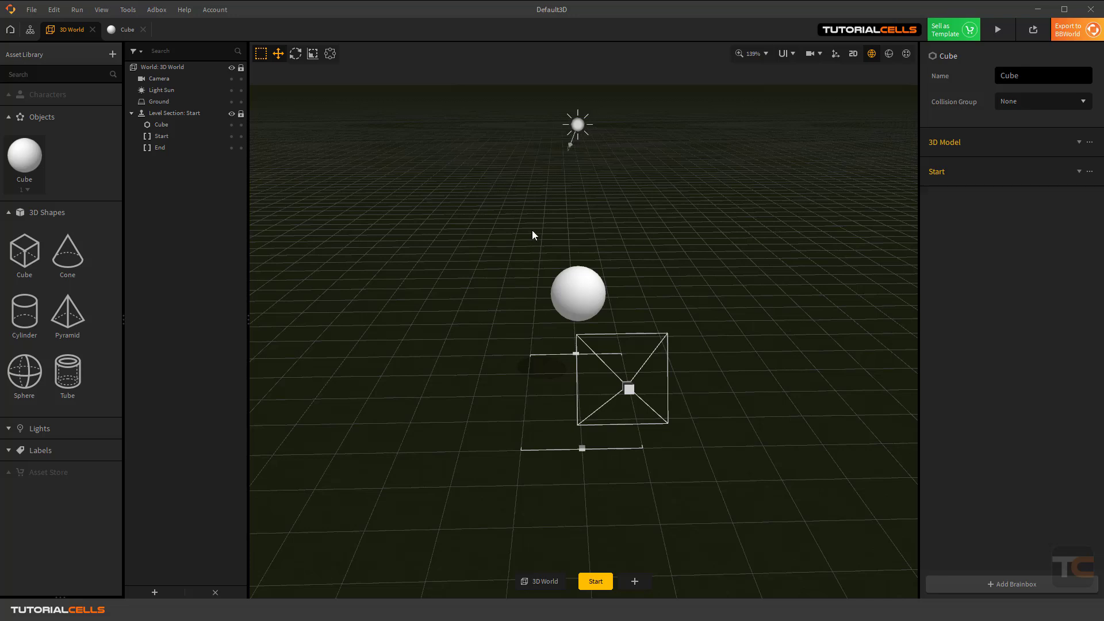